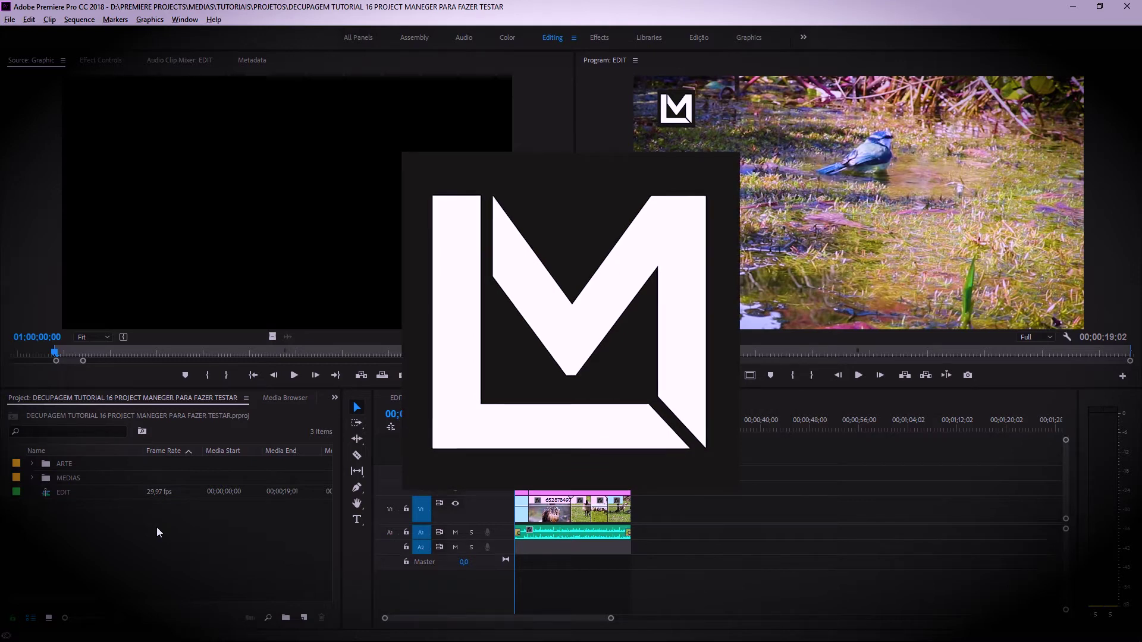
Browse the Adobe Premiere course module lists on the leomagrathedit.com page in Chrome
{"action": "key", "text": "alt+Tab"}
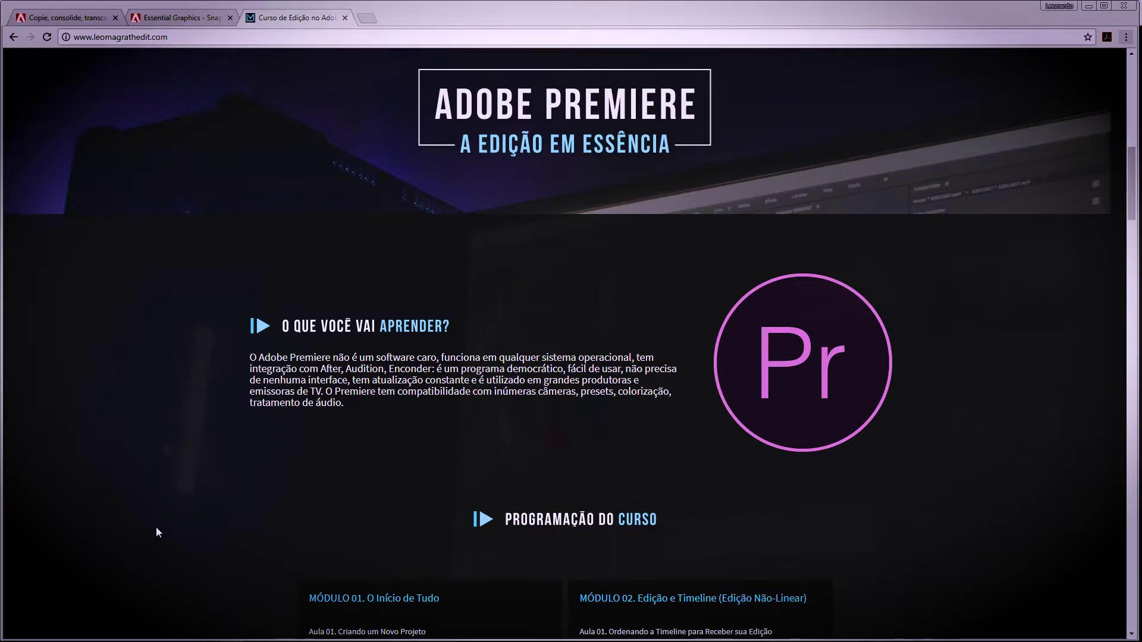
{"action": "scroll", "coordinate": [156, 526], "scroll_direction": "down", "scroll_amount": 10}
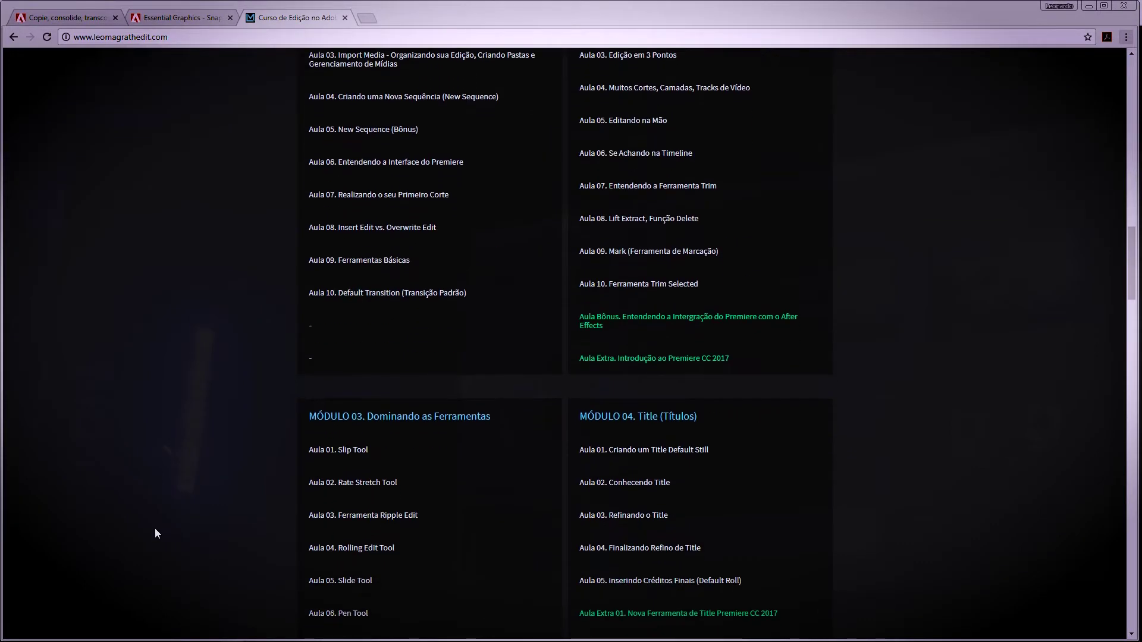
{"action": "scroll", "coordinate": [155, 529], "scroll_direction": "down", "scroll_amount": 3}
{"action": "scroll", "coordinate": [155, 529], "scroll_direction": "down", "scroll_amount": 3}
{"action": "scroll", "coordinate": [154, 529], "scroll_direction": "down", "scroll_amount": 7}
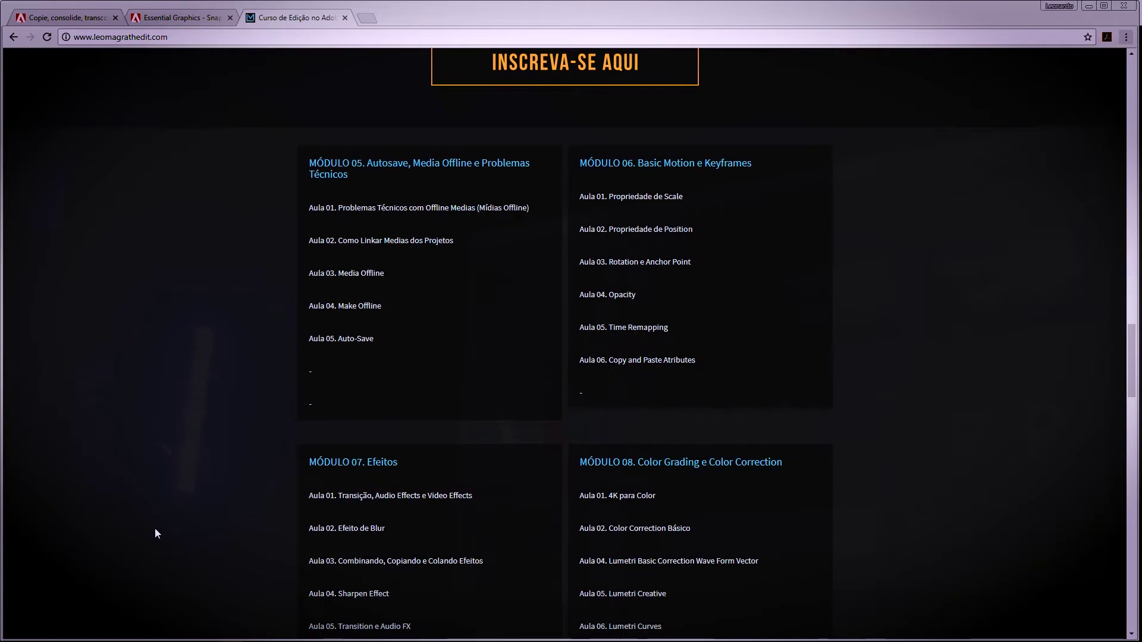
{"action": "scroll", "coordinate": [155, 528], "scroll_direction": "up", "scroll_amount": 6}
{"action": "scroll", "coordinate": [155, 528], "scroll_direction": "up", "scroll_amount": 13}
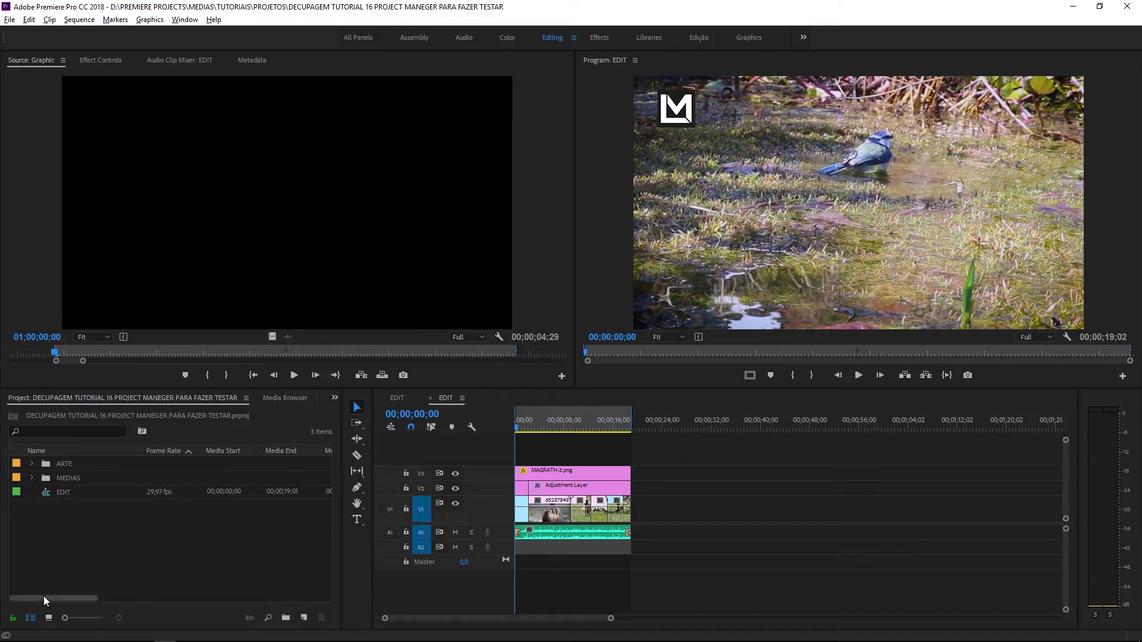
Select all clips in the EDIT sequence and open File > Project Manager
{"action": "left_click", "coordinate": [89, 565]}
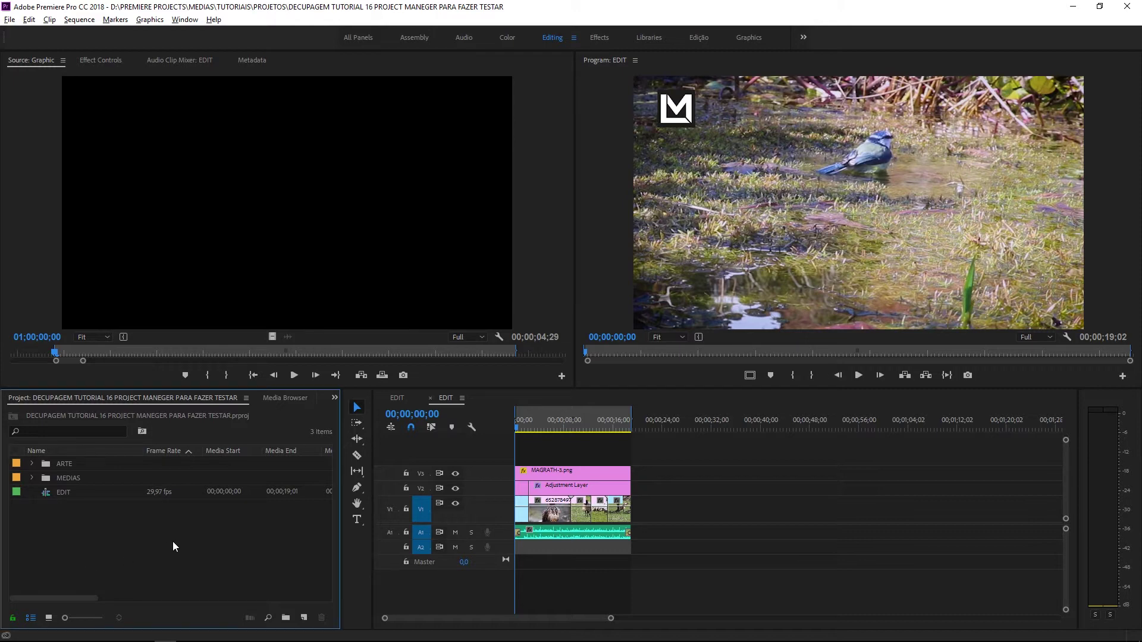
{"action": "left_click_drag", "start_coordinate": [674, 443], "coordinate": [542, 553]}
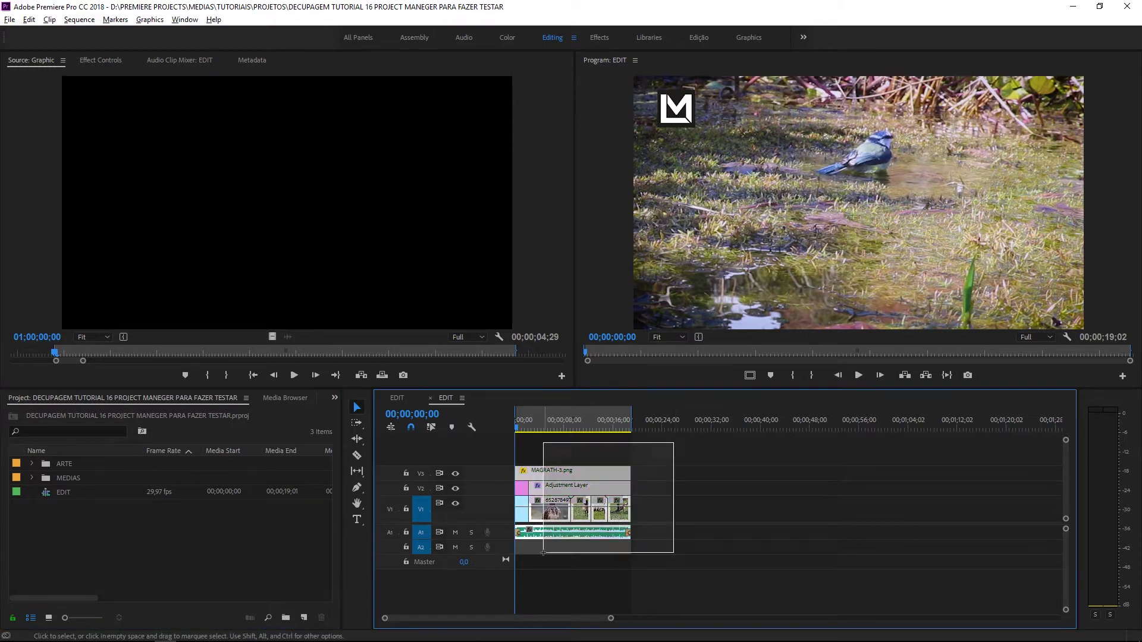
{"action": "left_click", "coordinate": [284, 581]}
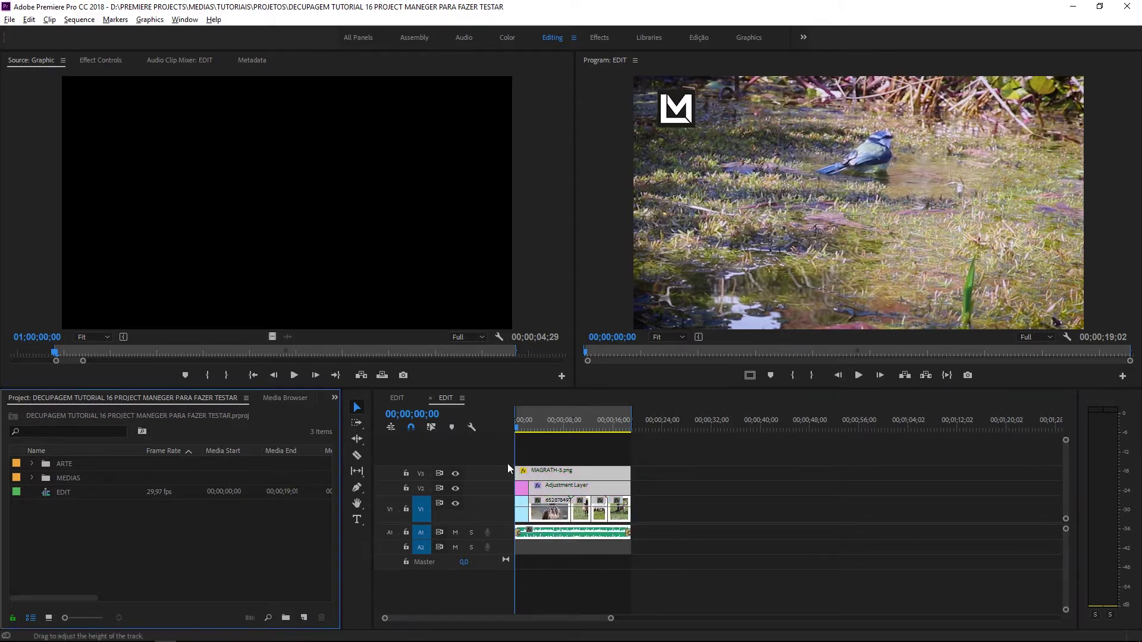
{"action": "left_click_drag", "start_coordinate": [538, 451], "coordinate": [530, 539]}
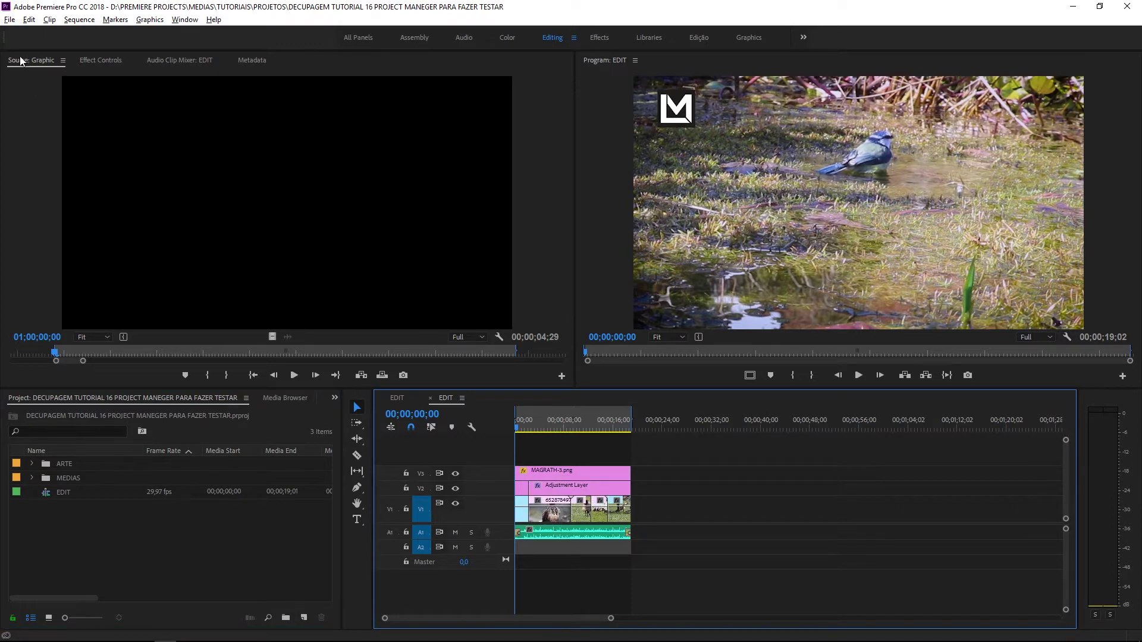
{"action": "left_click", "coordinate": [10, 22]}
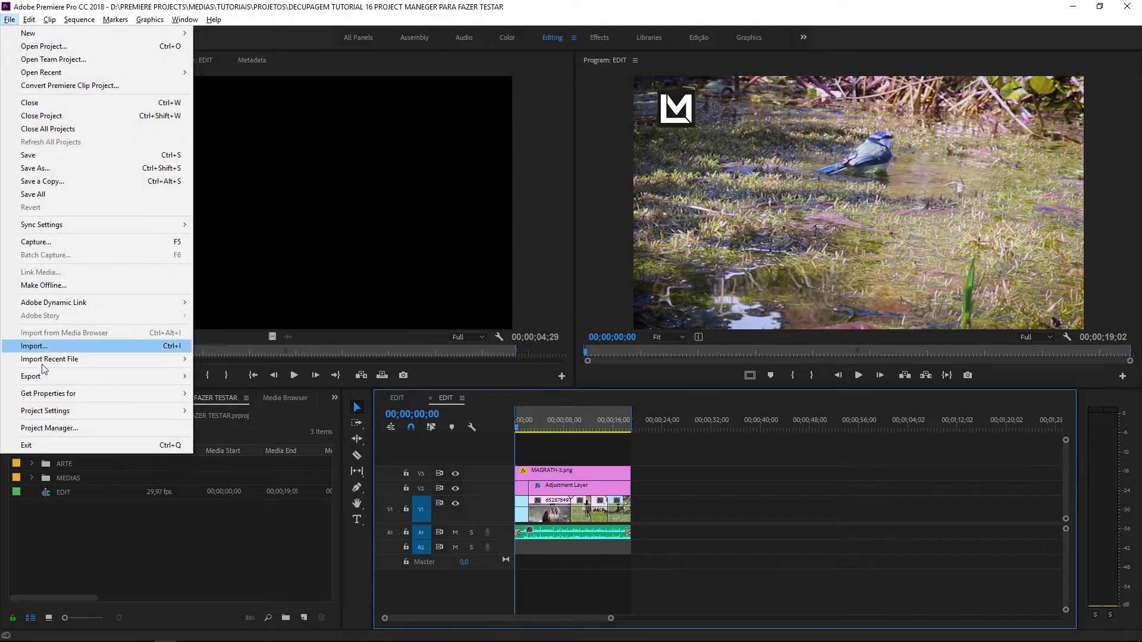
{"action": "left_click", "coordinate": [50, 428]}
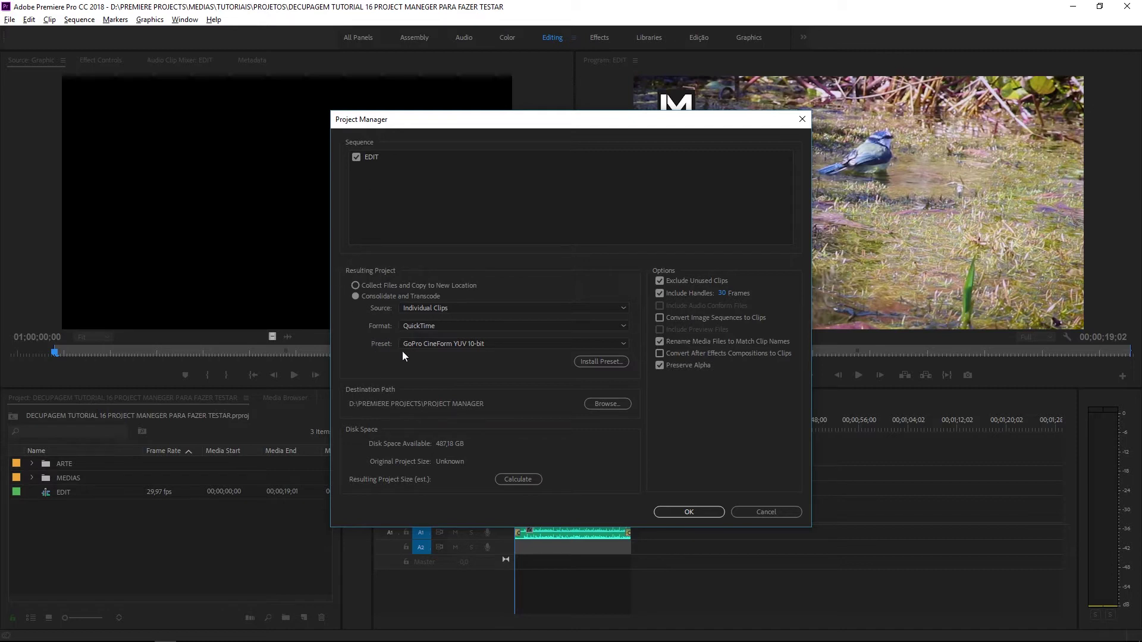
Review the Collect Files and Copy to New Location option, then cancel Project Manager
{"action": "left_click", "coordinate": [355, 286]}
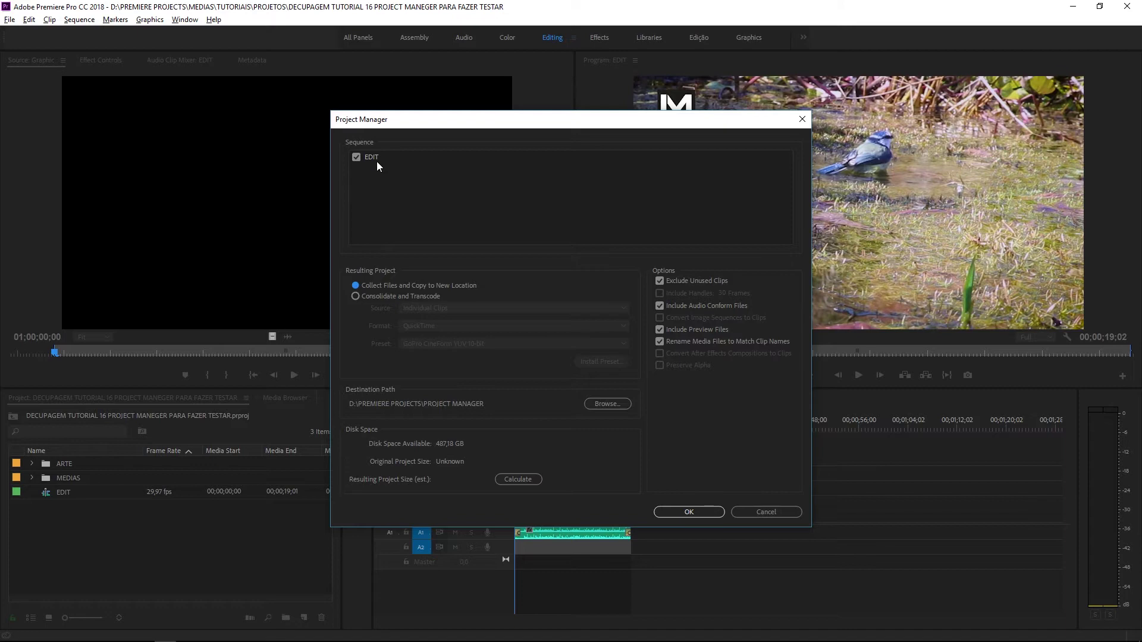
{"action": "left_click", "coordinate": [753, 516]}
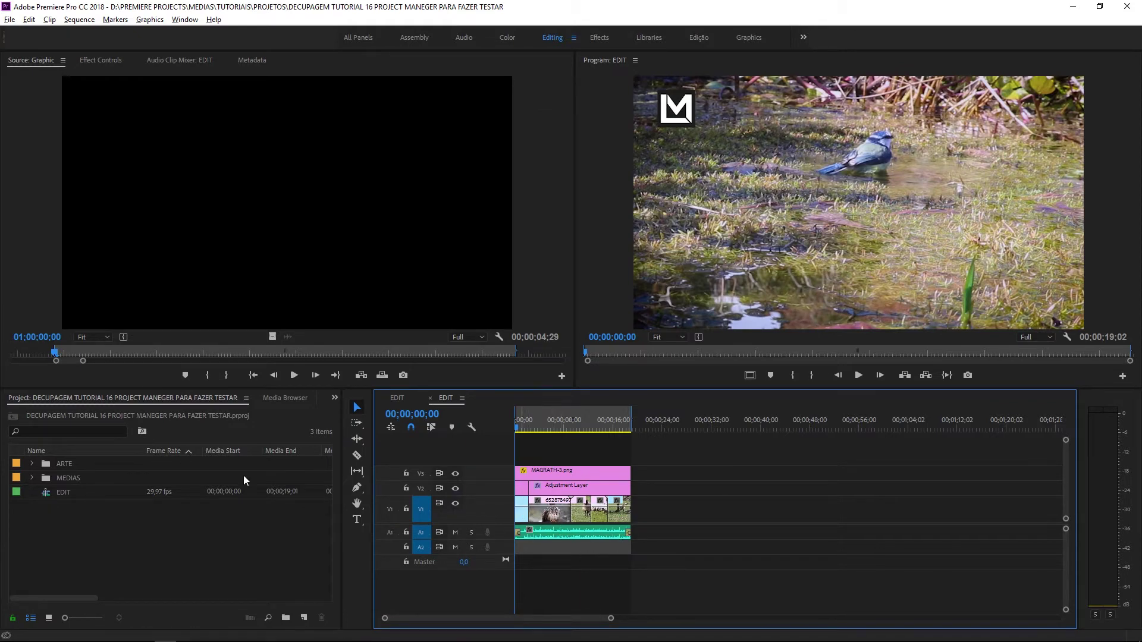
Import all twelve clips from the CONVERT folder into the Project panel
{"action": "left_click", "coordinate": [26, 477]}
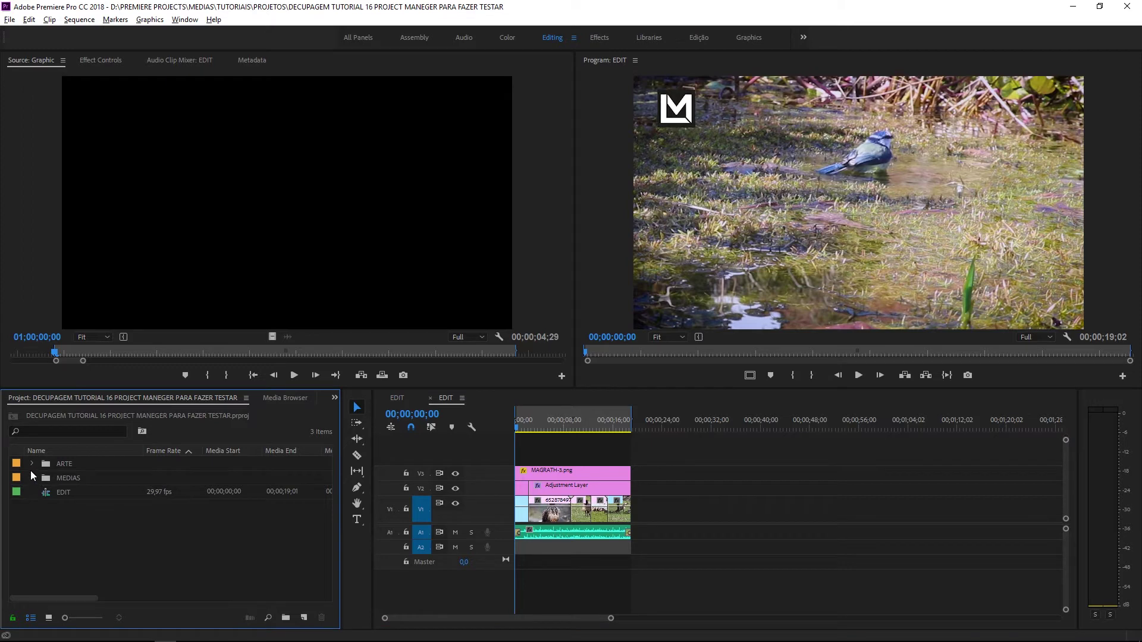
{"action": "left_click", "coordinate": [31, 476]}
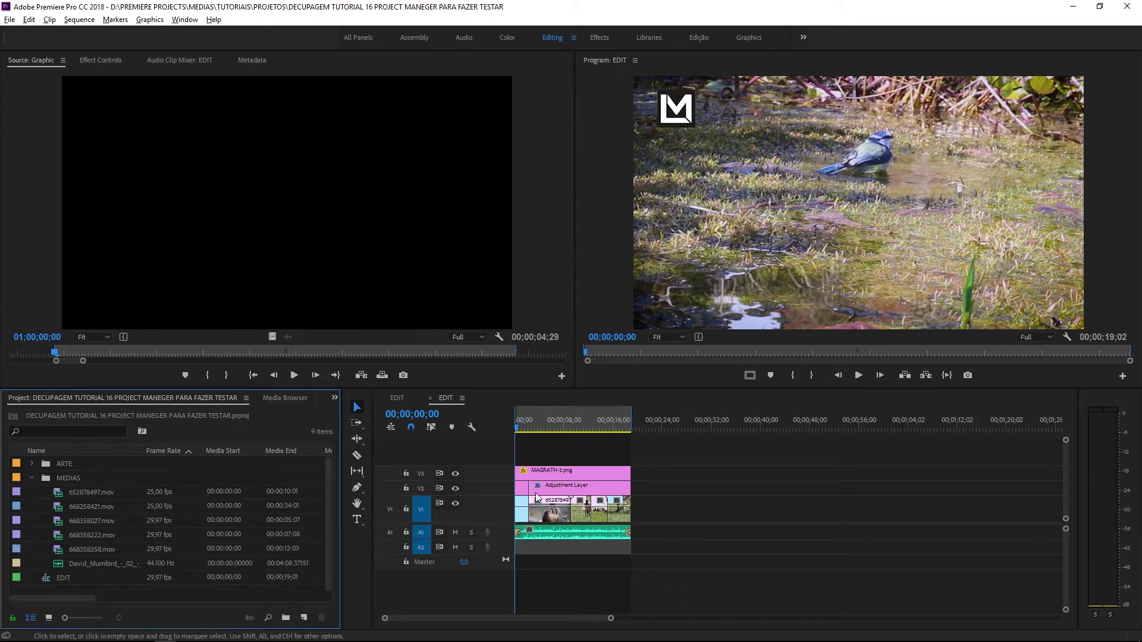
{"action": "left_click", "coordinate": [31, 475]}
{"action": "right_click", "coordinate": [80, 532]}
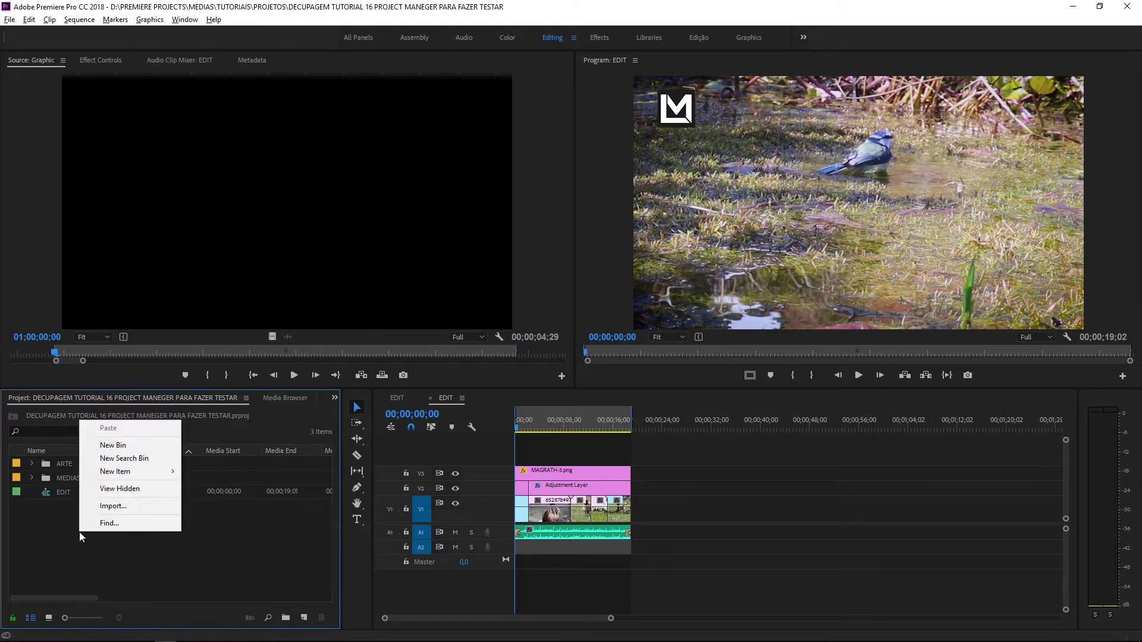
{"action": "left_click", "coordinate": [123, 504]}
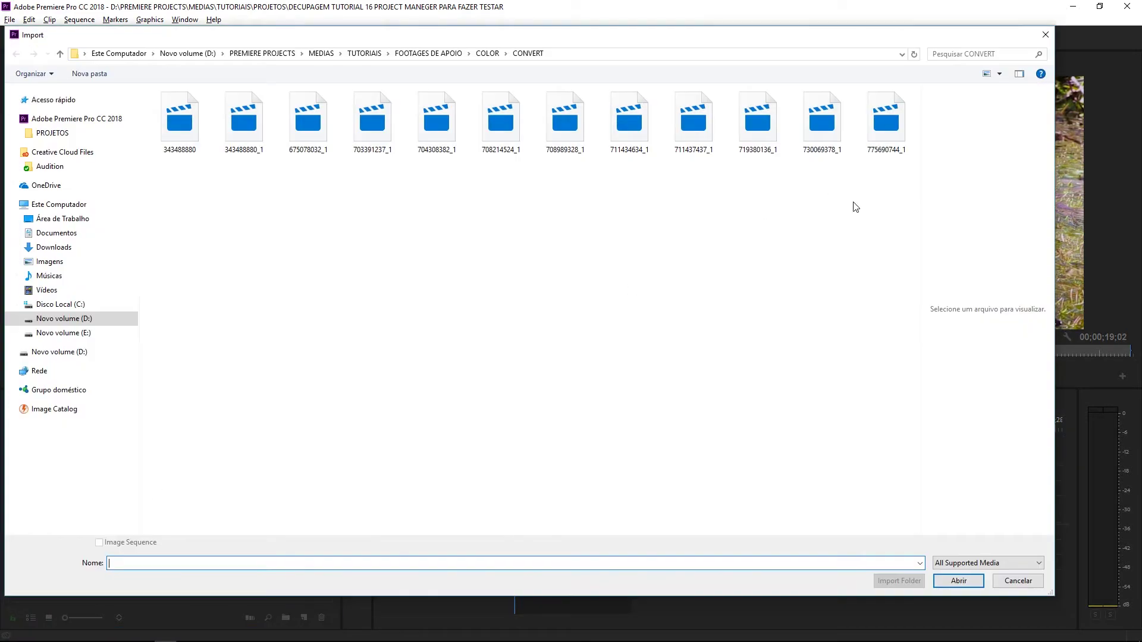
{"action": "left_click_drag", "start_coordinate": [897, 189], "coordinate": [152, 101]}
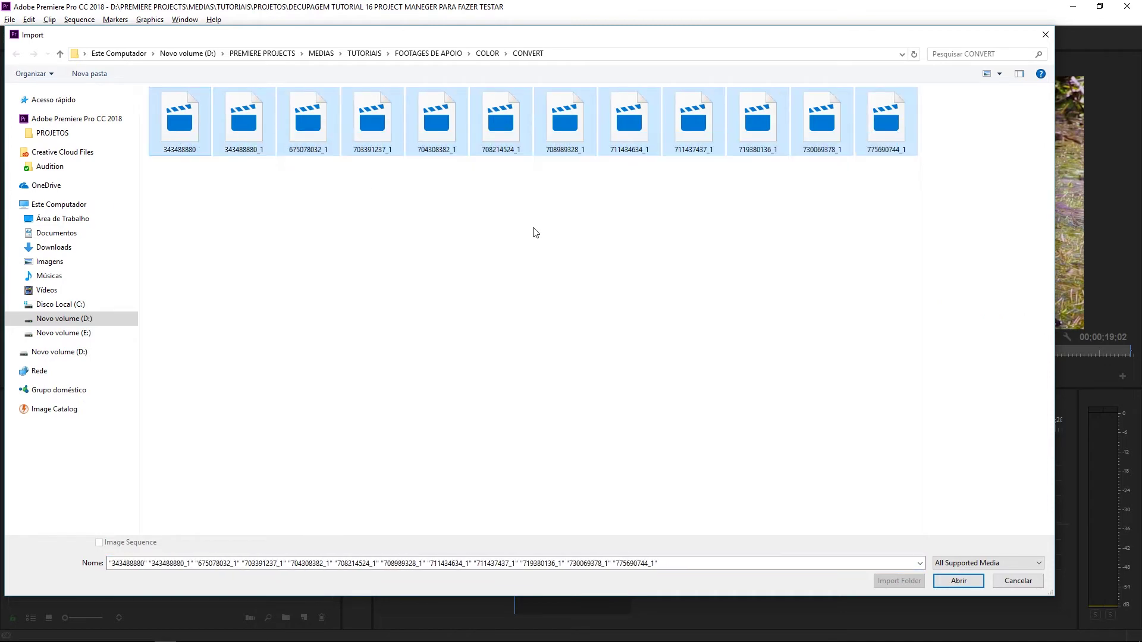
{"action": "left_click", "coordinate": [958, 581]}
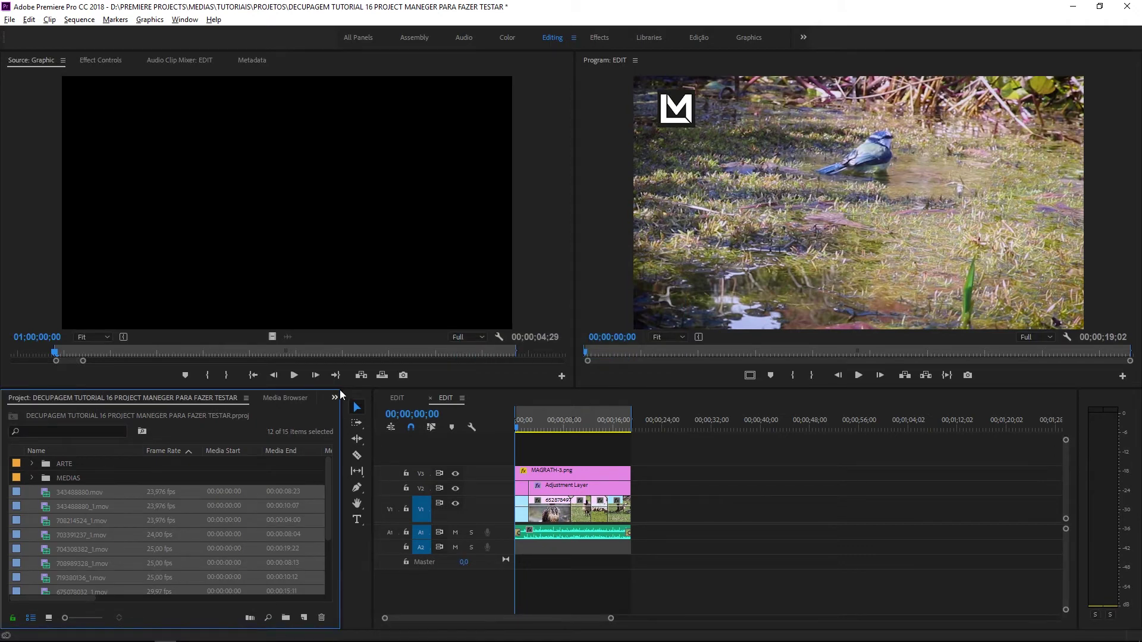
{"action": "left_click_drag", "start_coordinate": [340, 391], "coordinate": [350, 315]}
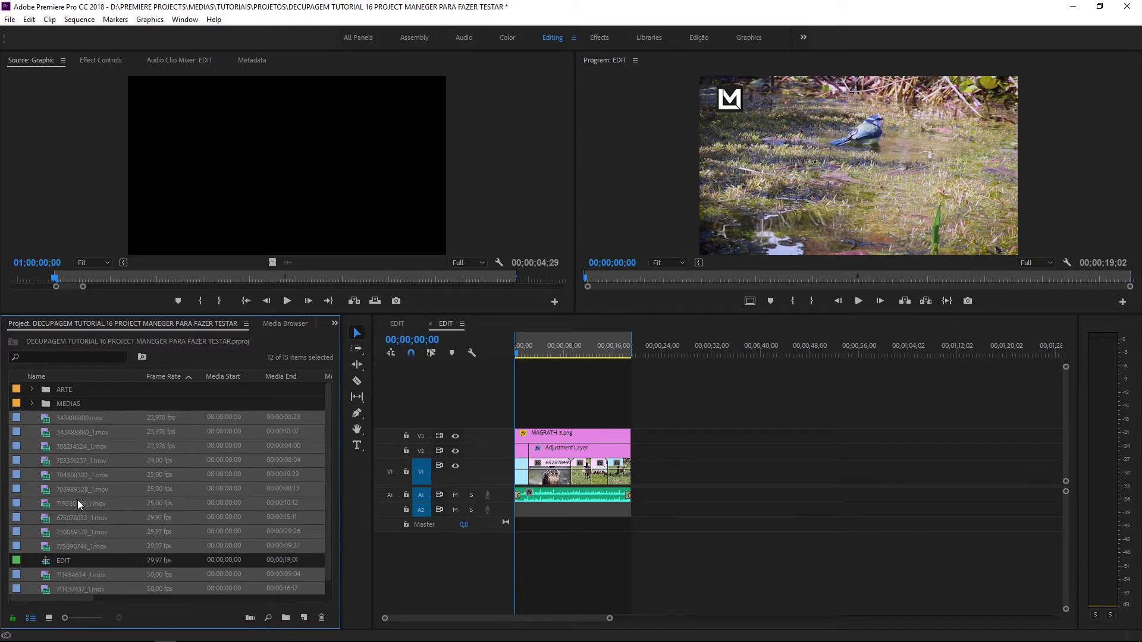
Open Project Manager in Collect Files and Copy mode and calculate the resulting project size
{"action": "left_click", "coordinate": [10, 19]}
{"action": "left_click", "coordinate": [55, 429]}
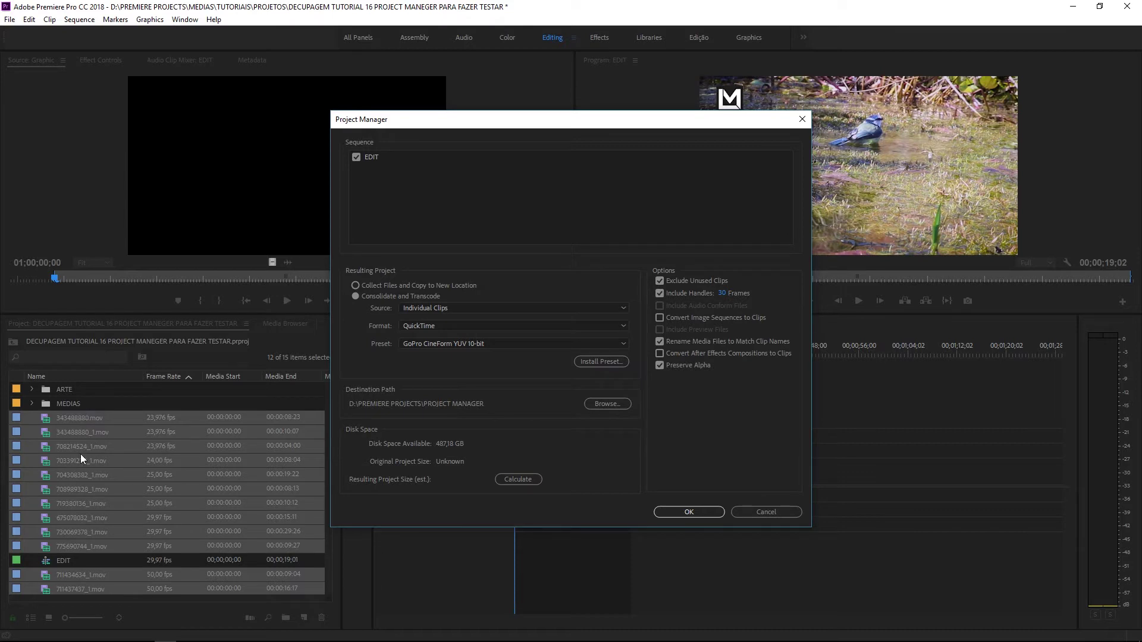
{"action": "left_click", "coordinate": [355, 285]}
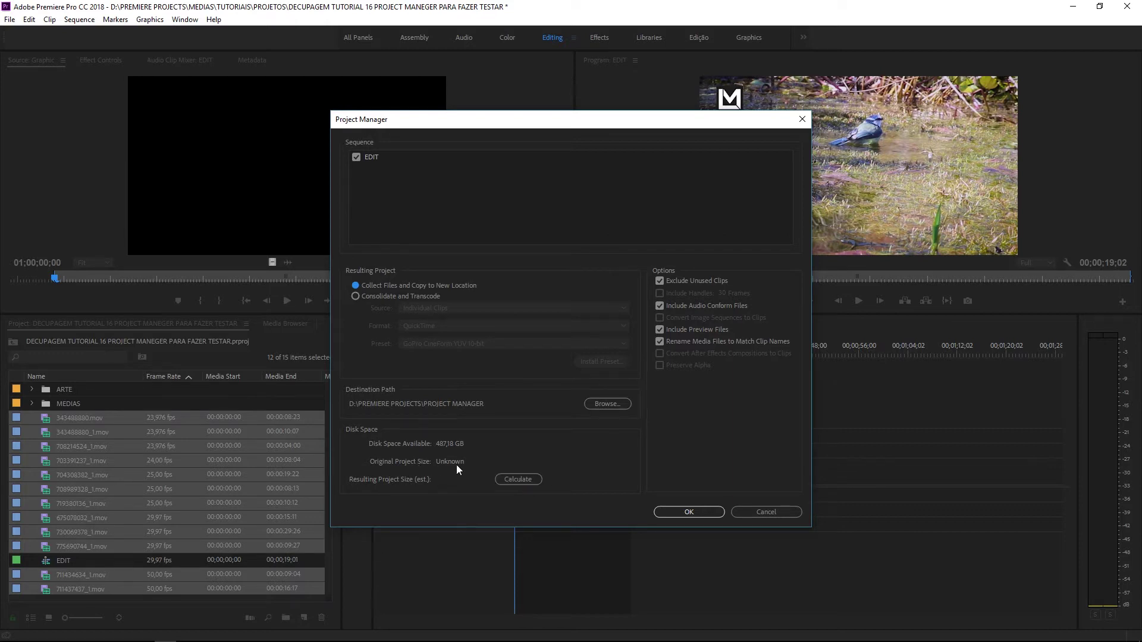
{"action": "left_click", "coordinate": [500, 483]}
Recalculate with unused clips included, then exclude them again and browse for a destination
{"action": "left_click", "coordinate": [666, 280]}
{"action": "left_click", "coordinate": [535, 479]}
{"action": "left_click", "coordinate": [667, 280]}
{"action": "left_click", "coordinate": [616, 404]}
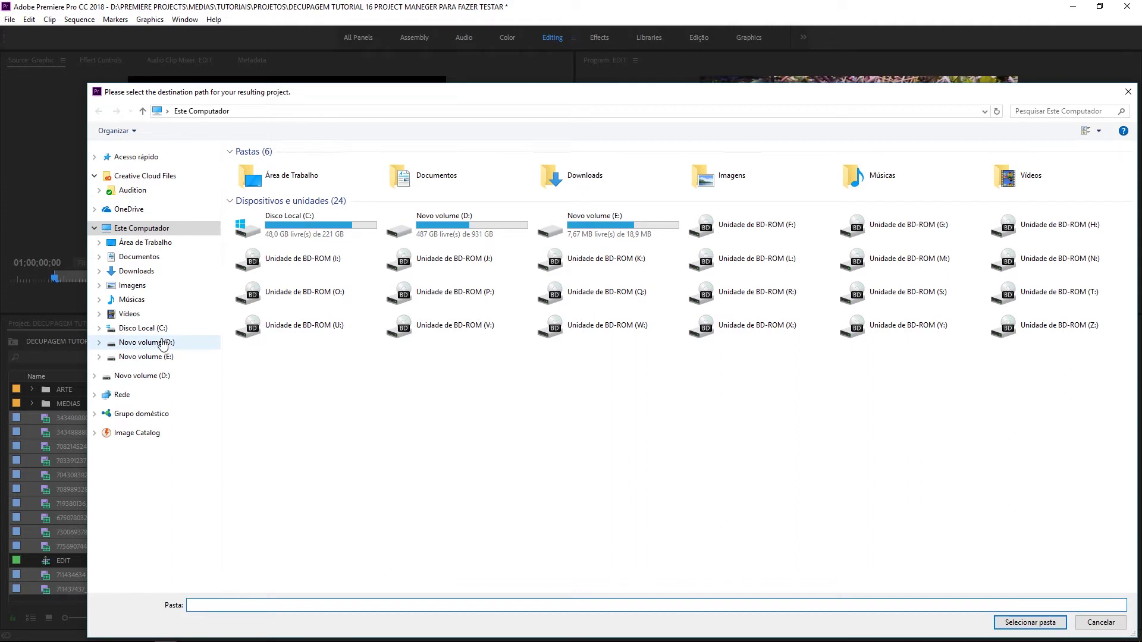
Copy the project into D:\PREMIERE PROJECTS\PROJECT MANAGER, saving the project first
{"action": "left_click", "coordinate": [1001, 622]}
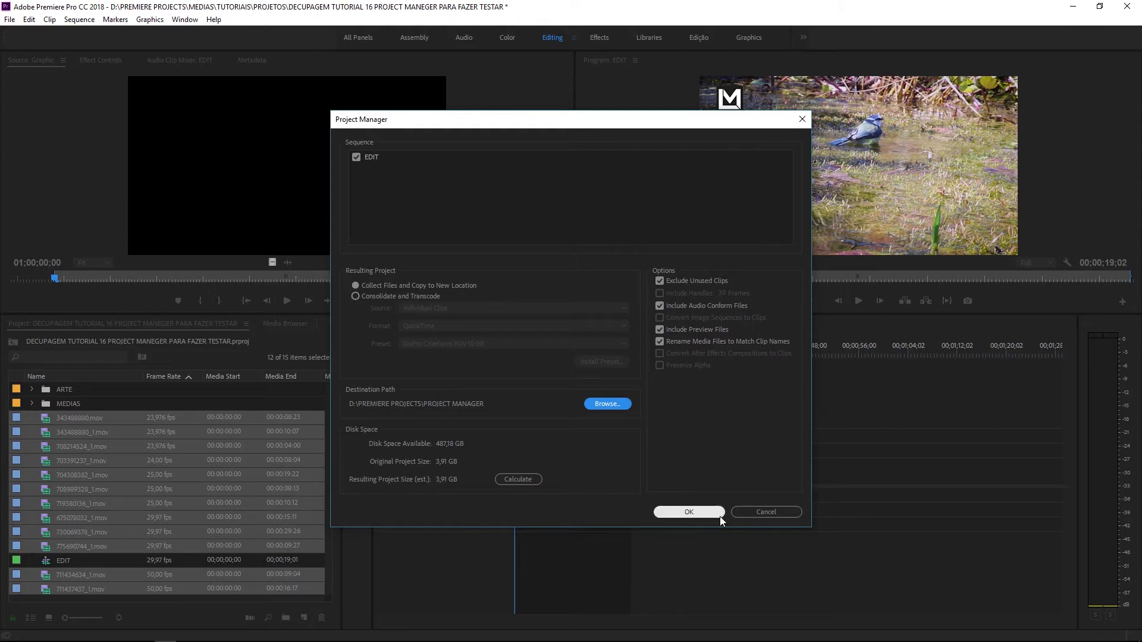
{"action": "left_click", "coordinate": [706, 512]}
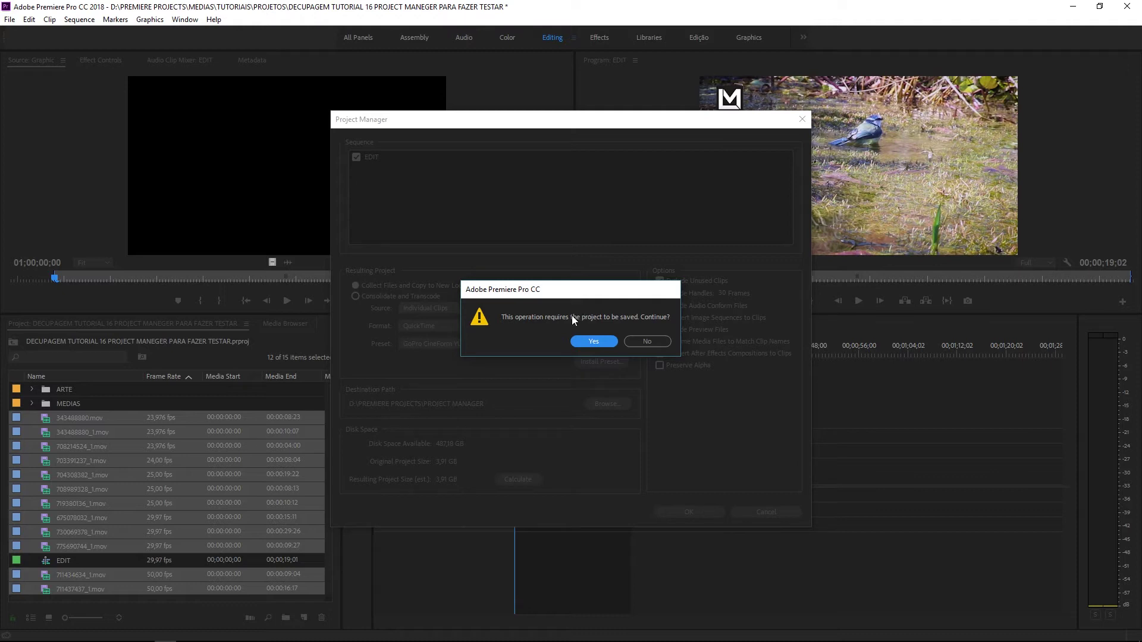
{"action": "left_click", "coordinate": [595, 342]}
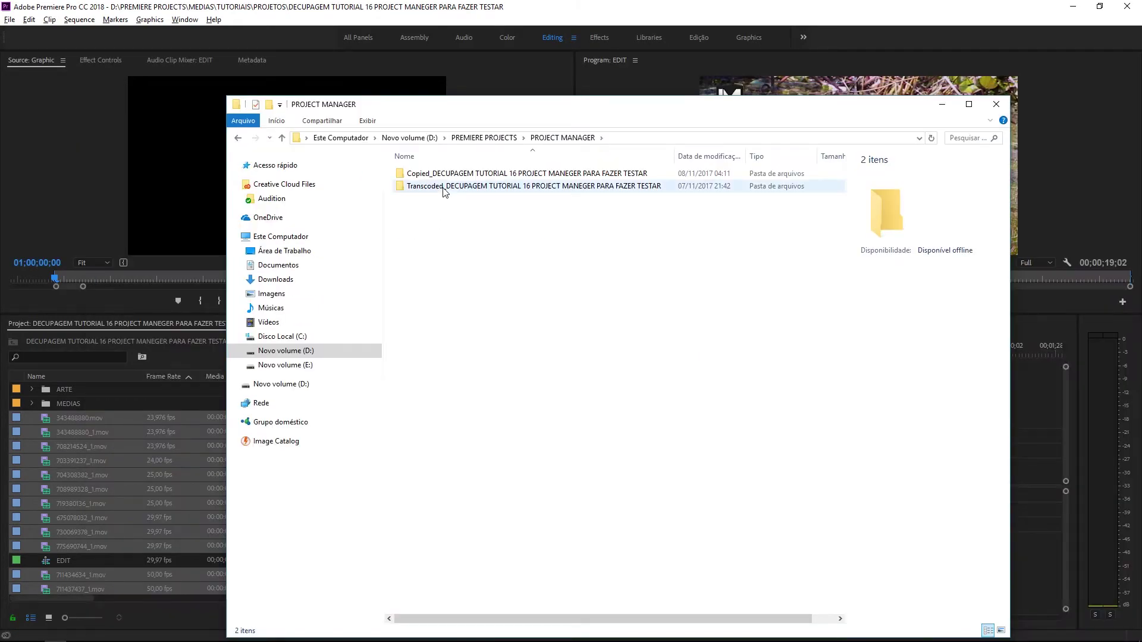
Open the Copied_ folder in Explorer and open its .prproj file in Premiere
{"action": "left_click", "coordinate": [416, 189]}
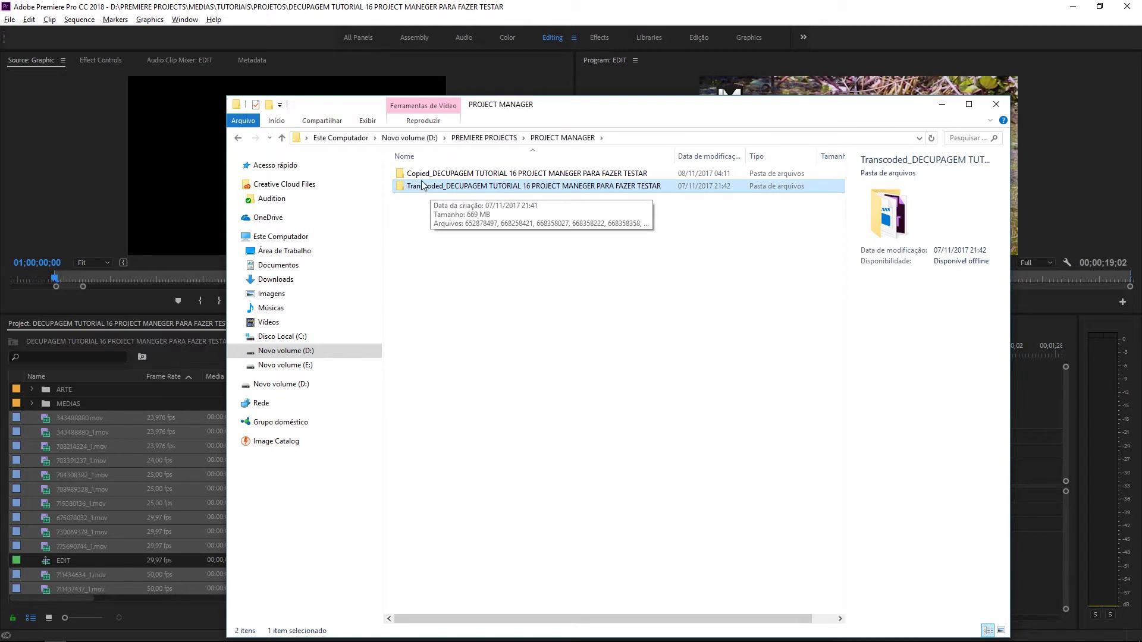
{"action": "left_click", "coordinate": [419, 177]}
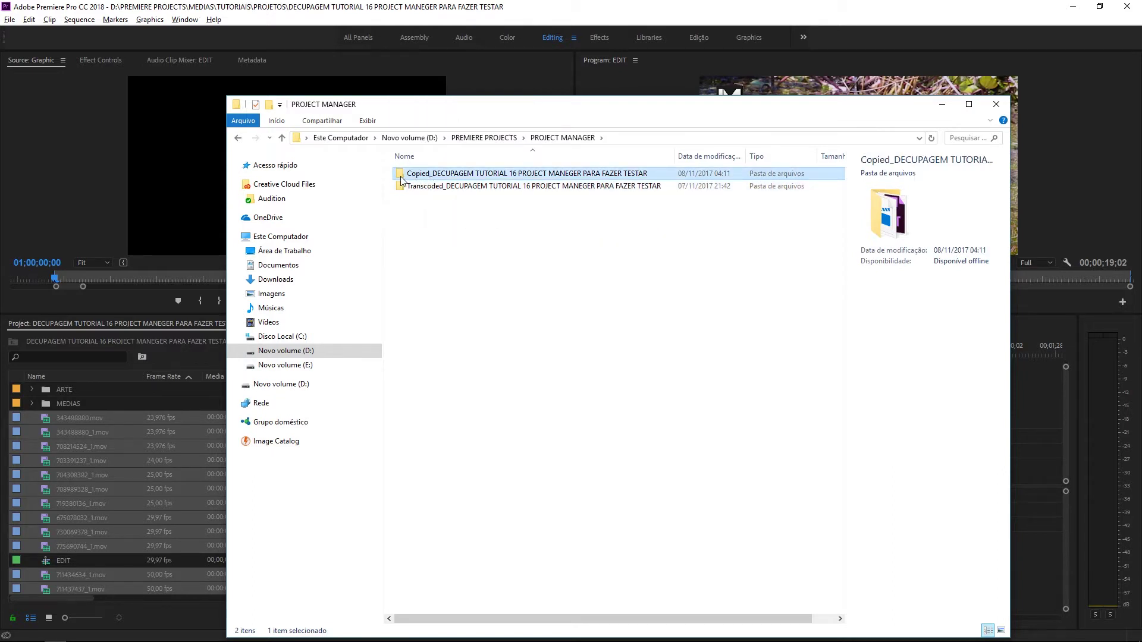
{"action": "double_click", "coordinate": [428, 176]}
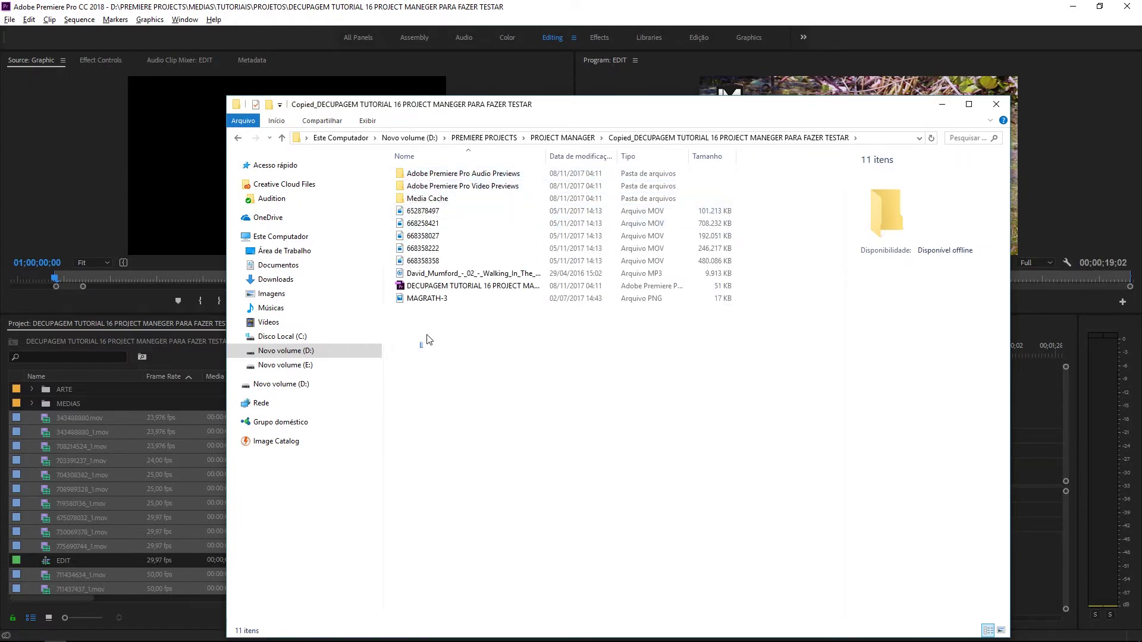
{"action": "left_click_drag", "start_coordinate": [422, 348], "coordinate": [518, 165]}
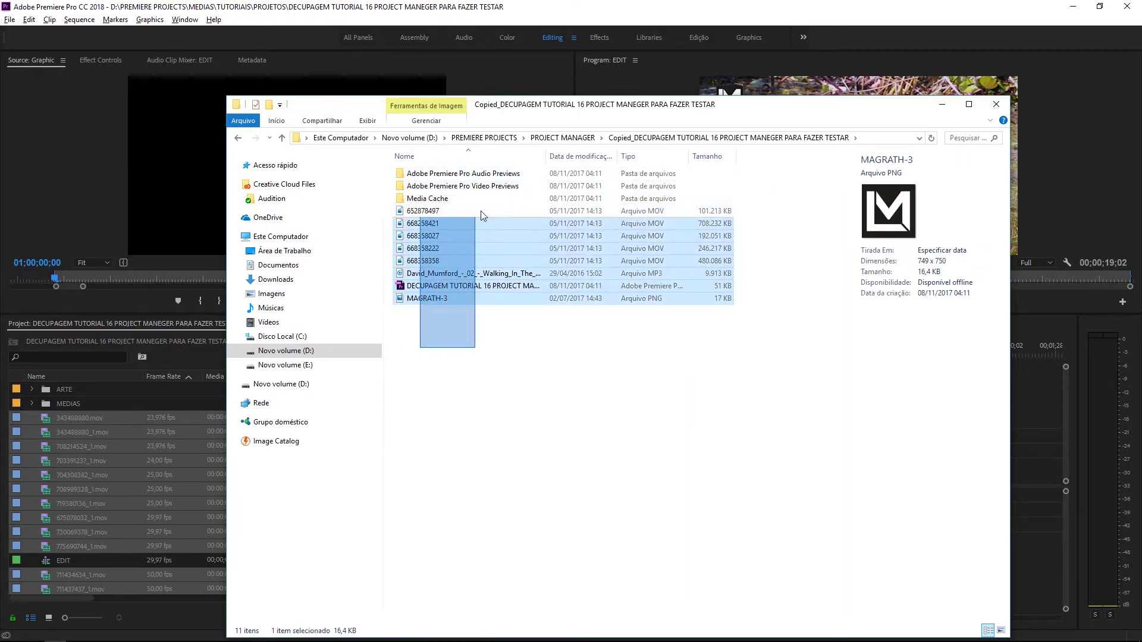
{"action": "left_click", "coordinate": [495, 423]}
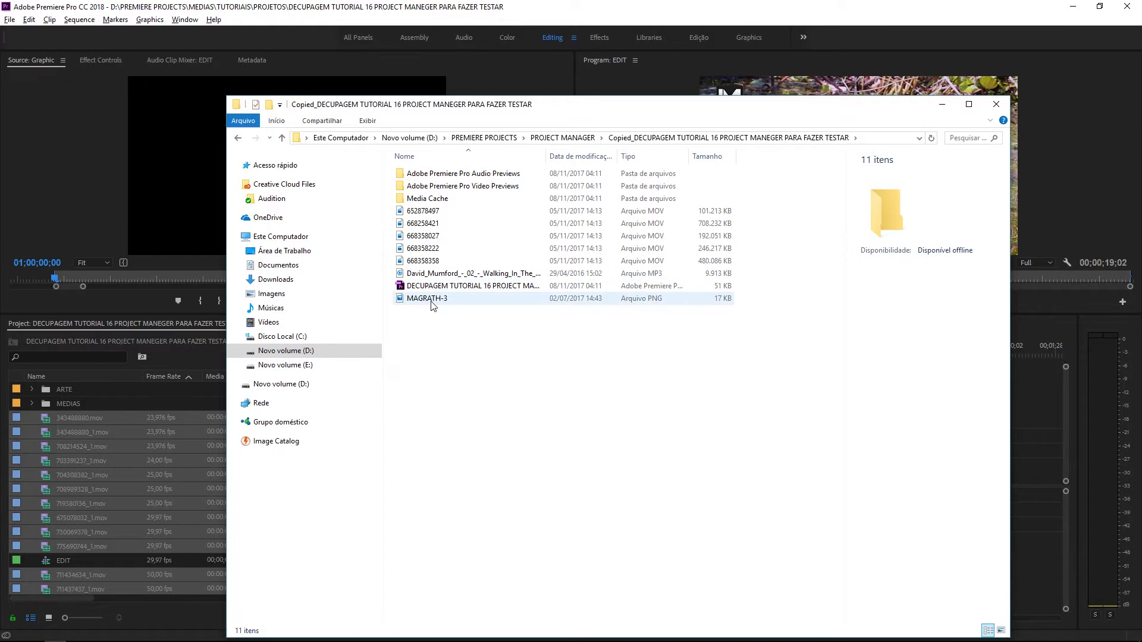
{"action": "right_click", "coordinate": [439, 287]}
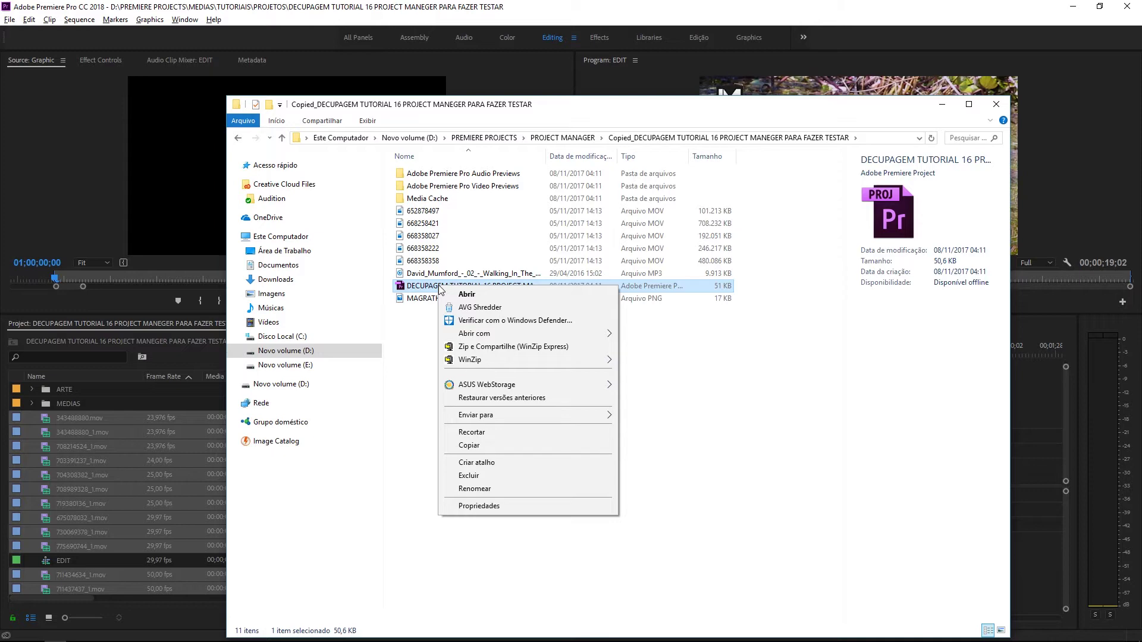
{"action": "left_click", "coordinate": [458, 294]}
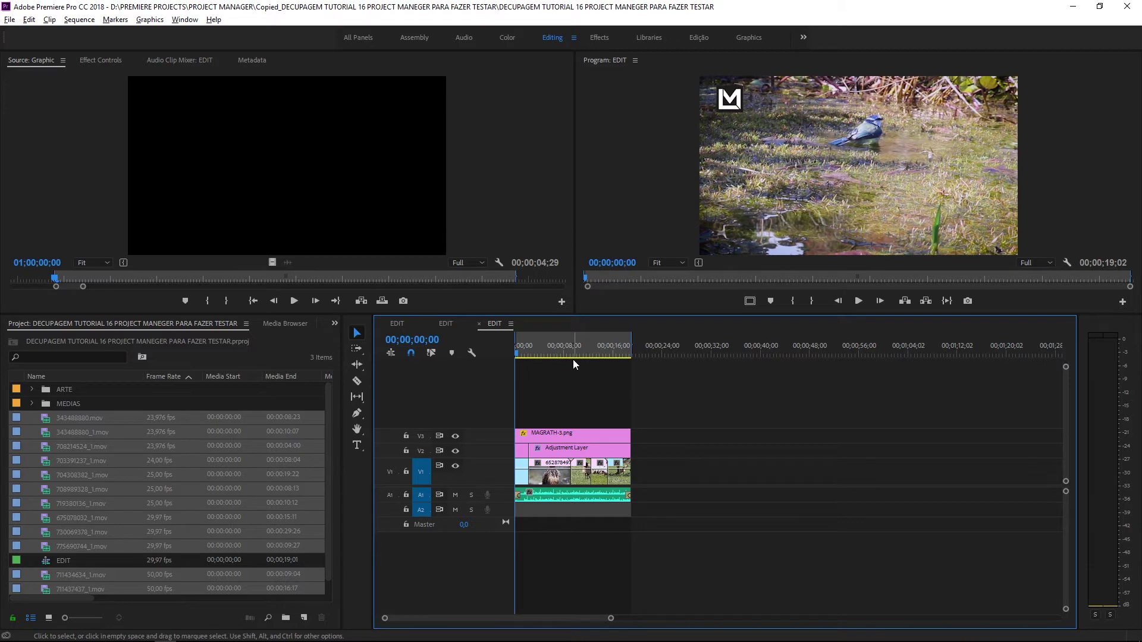
Return Explorer to the PROJECT MANAGER folder and bring up the Copied_ folder's actions
{"action": "key", "text": "alt+Tab"}
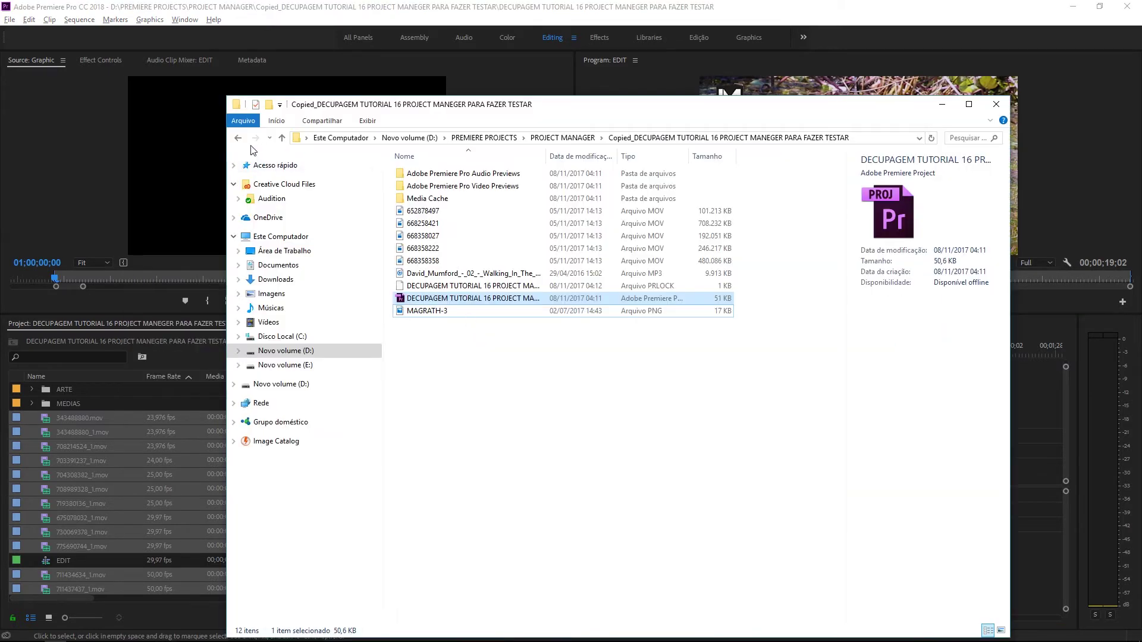
{"action": "left_click", "coordinate": [238, 137]}
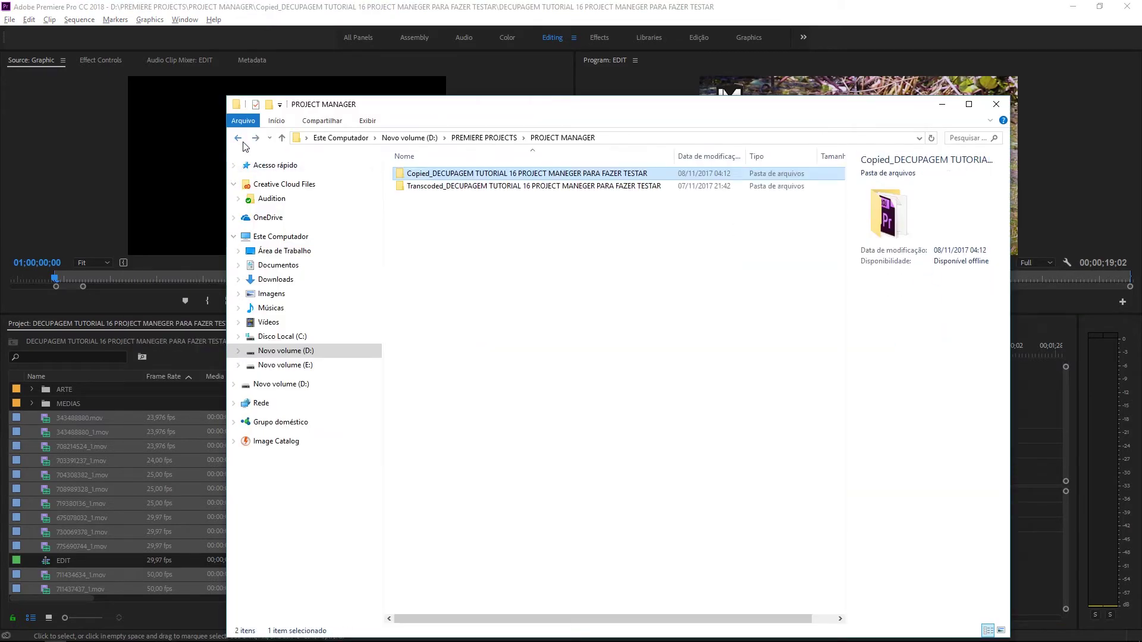
{"action": "right_click", "coordinate": [442, 176]}
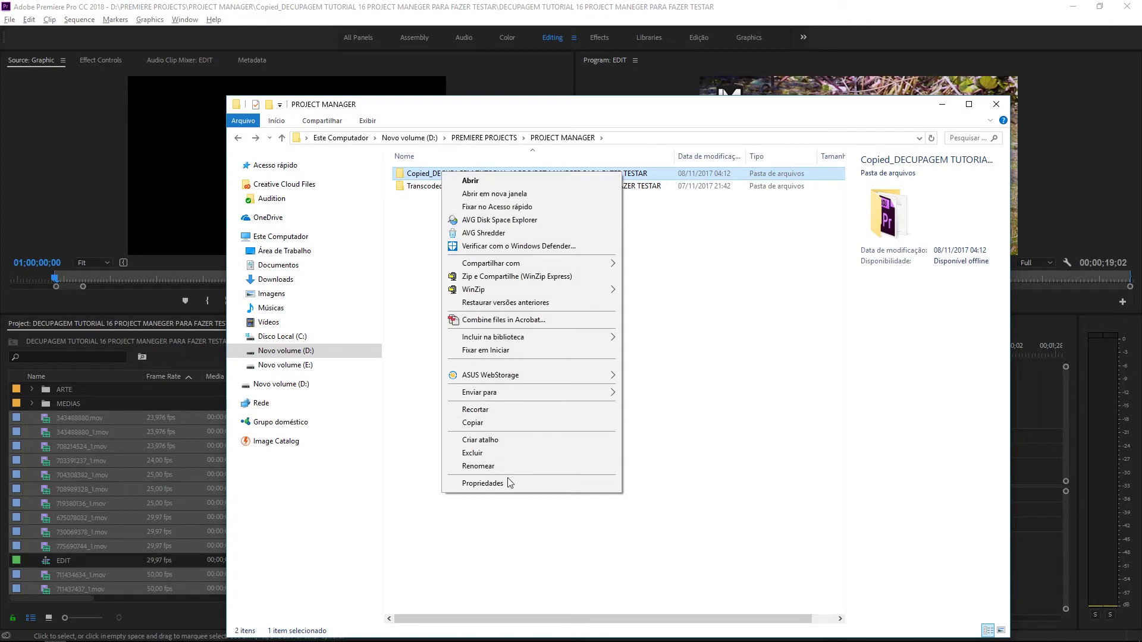
{"action": "left_click", "coordinate": [505, 487]}
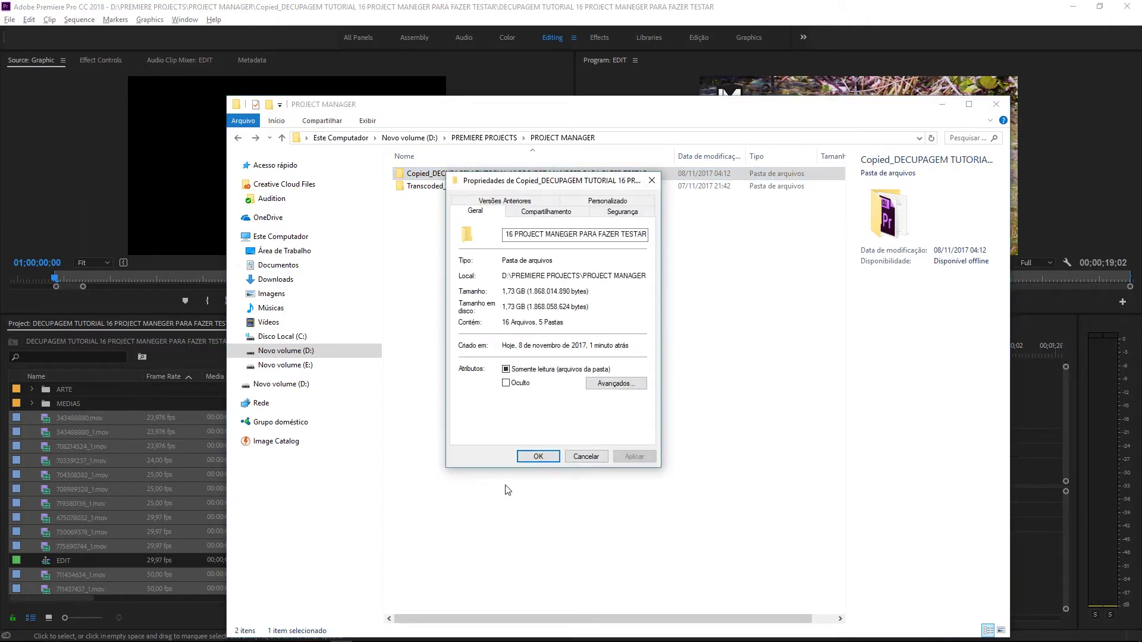
{"action": "double_click", "coordinate": [509, 308]}
{"action": "left_click", "coordinate": [596, 462]}
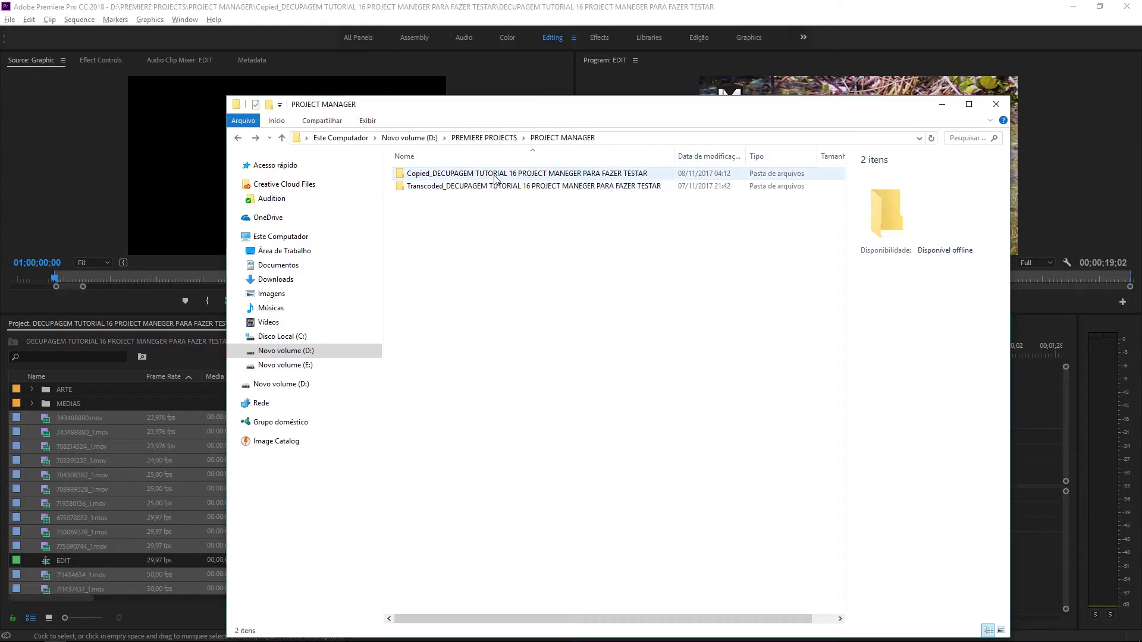
{"action": "right_click", "coordinate": [494, 175]}
{"action": "left_click", "coordinate": [523, 456]}
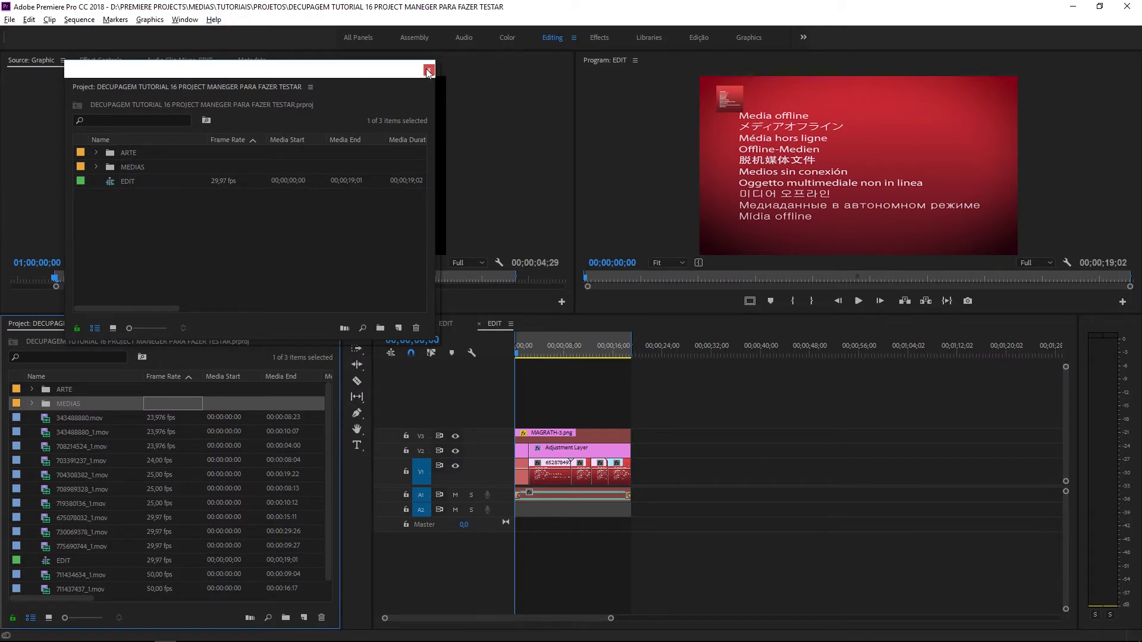
Close the copied project's floating Project panel and select clip 343488880_1.mov
{"action": "left_click", "coordinate": [225, 269]}
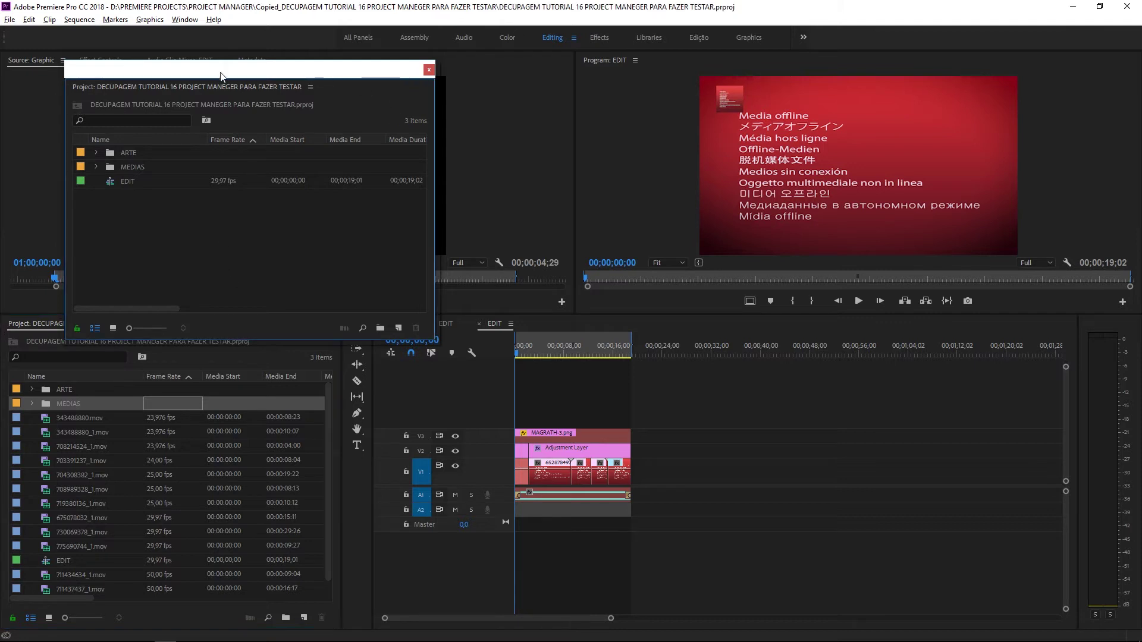
{"action": "right_click", "coordinate": [131, 86]}
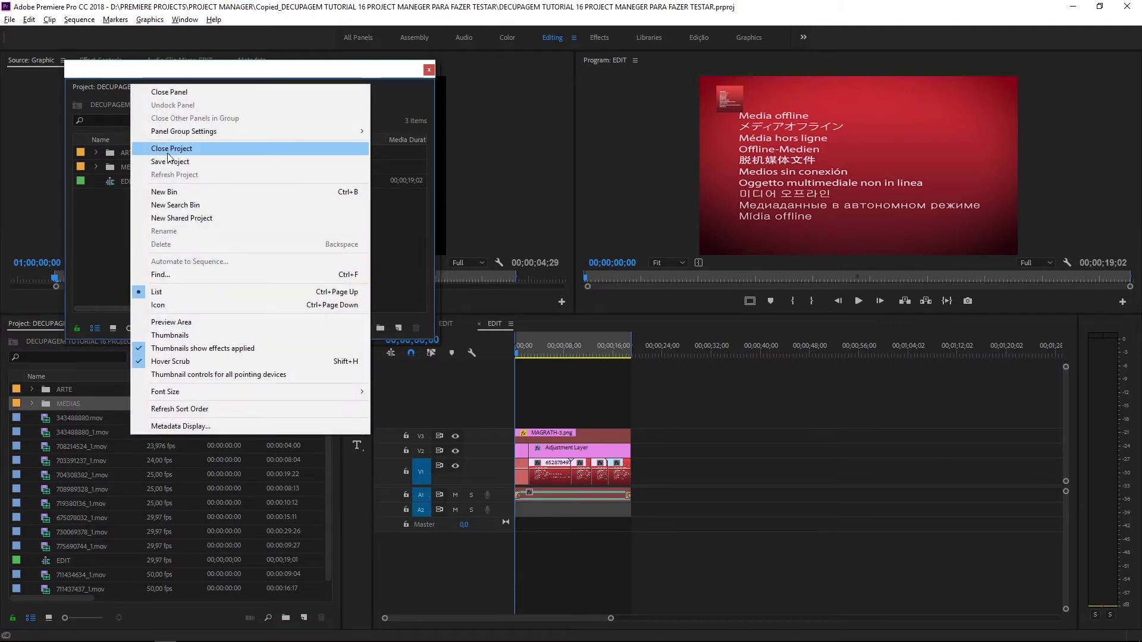
{"action": "left_click", "coordinate": [200, 93]}
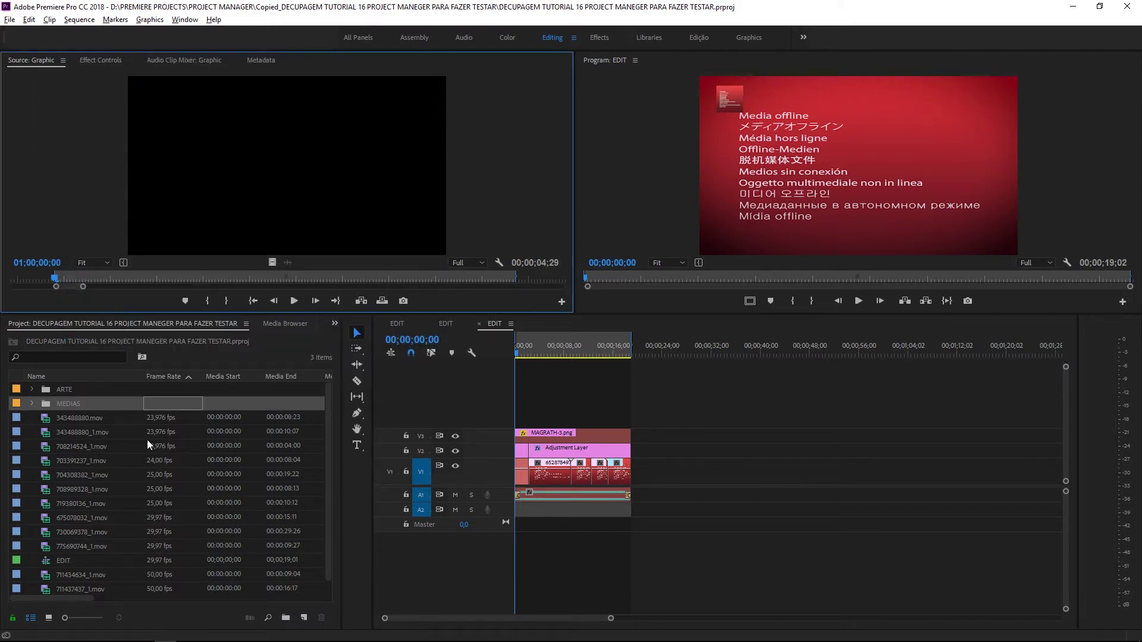
{"action": "left_click", "coordinate": [70, 435]}
Delete all loose .mov clips from the Project panel, leaving ARTE, MEDIAS and EDIT
{"action": "scroll", "coordinate": [70, 435], "scroll_direction": "down", "scroll_amount": 1}
{"action": "left_click", "coordinate": [63, 404]}
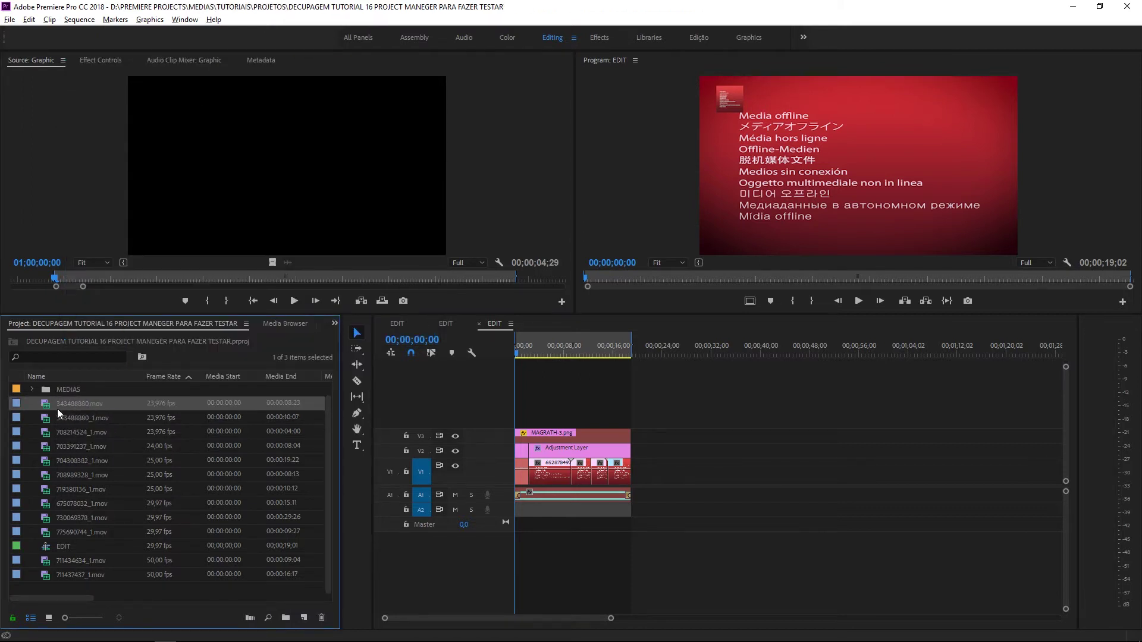
{"action": "left_click", "coordinate": [69, 536], "text": "shift"}
{"action": "key", "text": "Delete"}
{"action": "left_click_drag", "start_coordinate": [54, 480], "coordinate": [85, 437]}
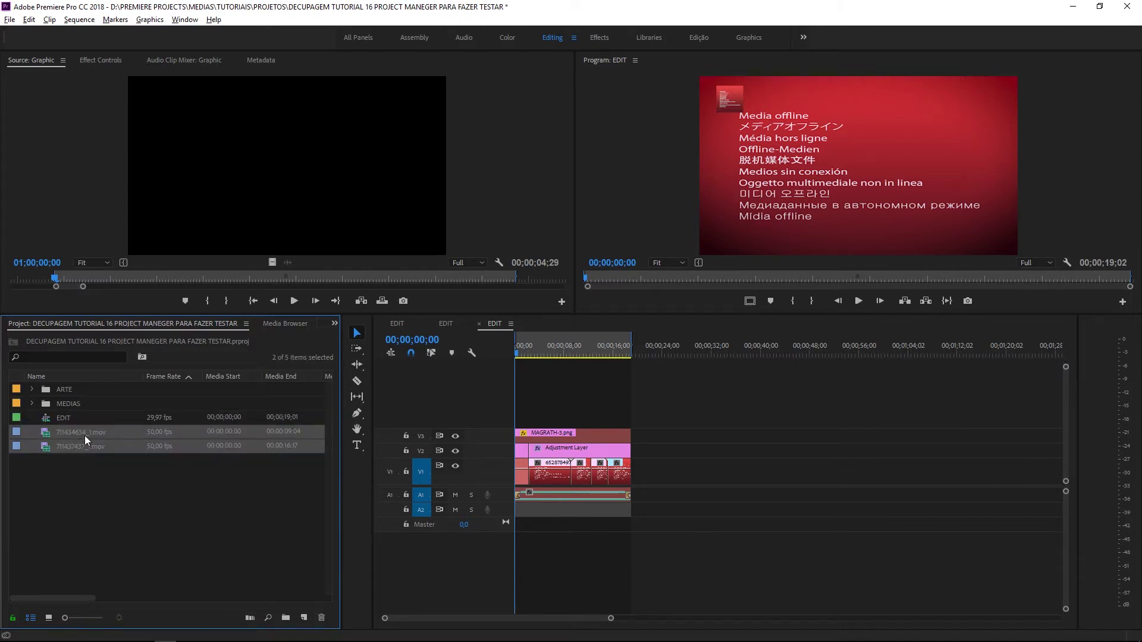
{"action": "key", "text": "Delete"}
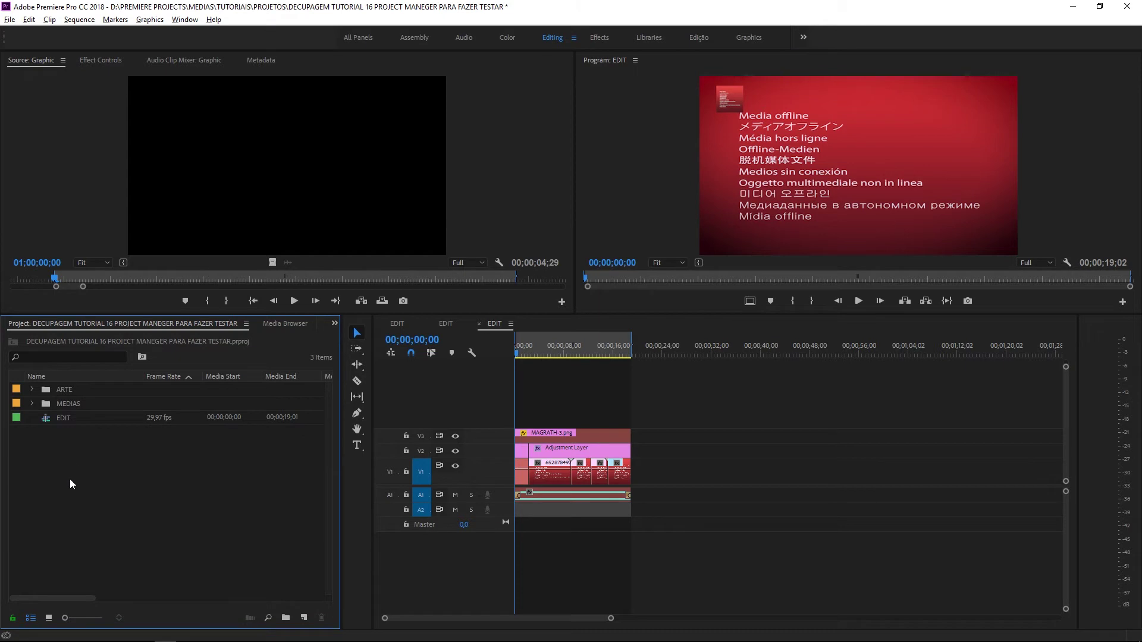
Close the extra EDIT timeline and stay in Premiere
{"action": "left_click", "coordinate": [477, 323]}
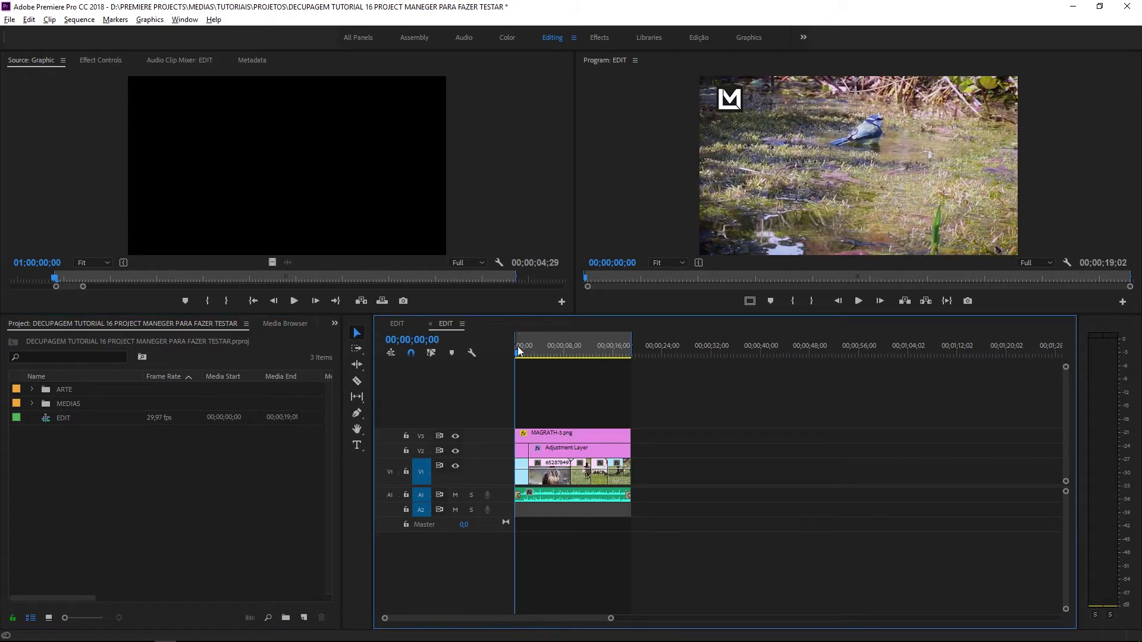
{"action": "key", "text": "alt+Tab"}
{"action": "left_click", "coordinate": [246, 354]}
{"action": "left_click", "coordinate": [9, 20]}
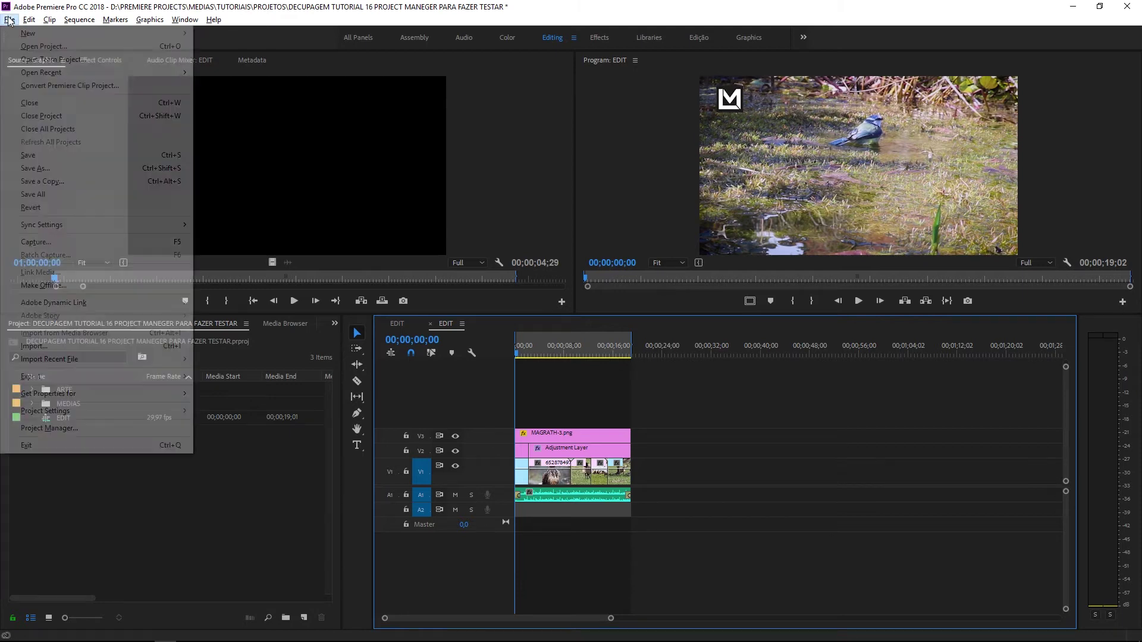
In Project Manager, choose Consolidate and Transcode with source Sequence and QuickTime output format
{"action": "left_click", "coordinate": [83, 428]}
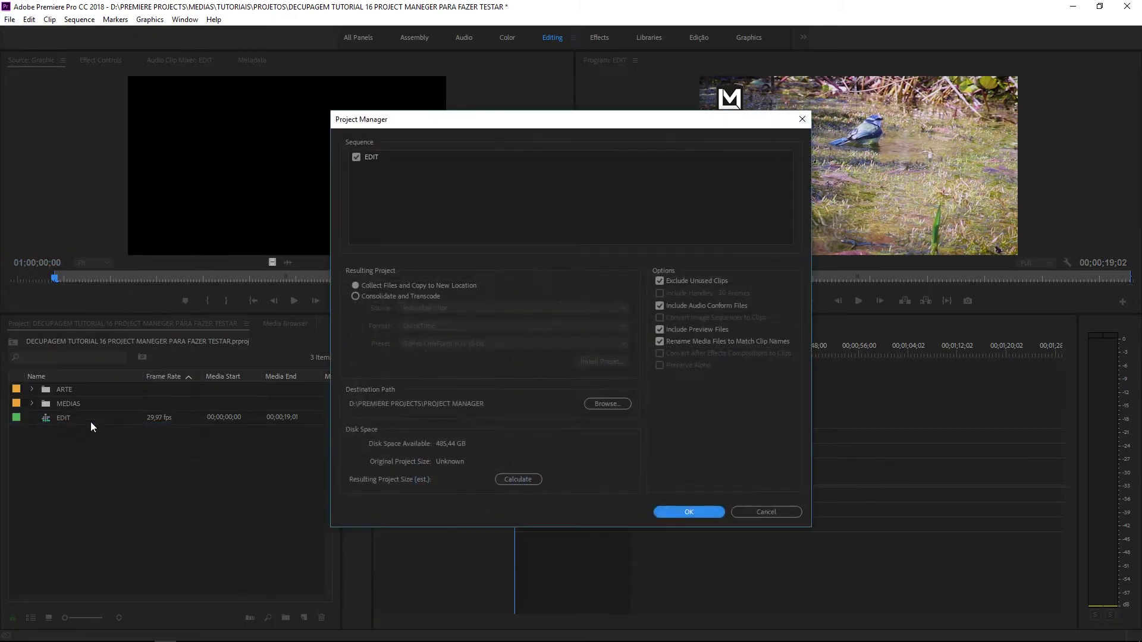
{"action": "left_click", "coordinate": [379, 295]}
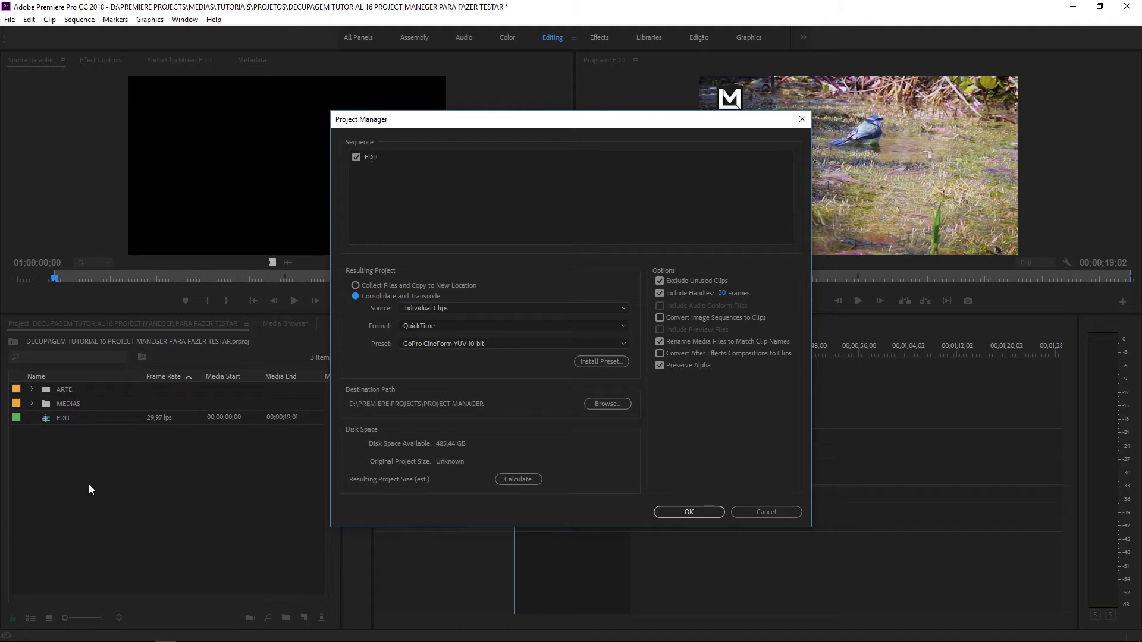
{"action": "left_click", "coordinate": [451, 313]}
{"action": "left_click", "coordinate": [472, 324]}
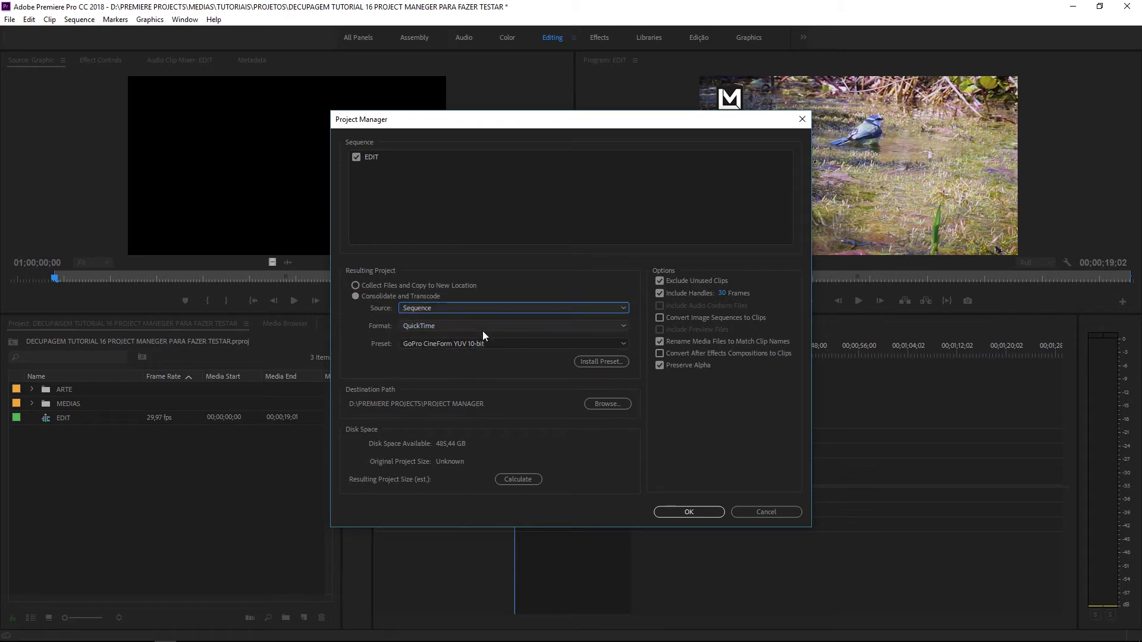
{"action": "left_click", "coordinate": [455, 327]}
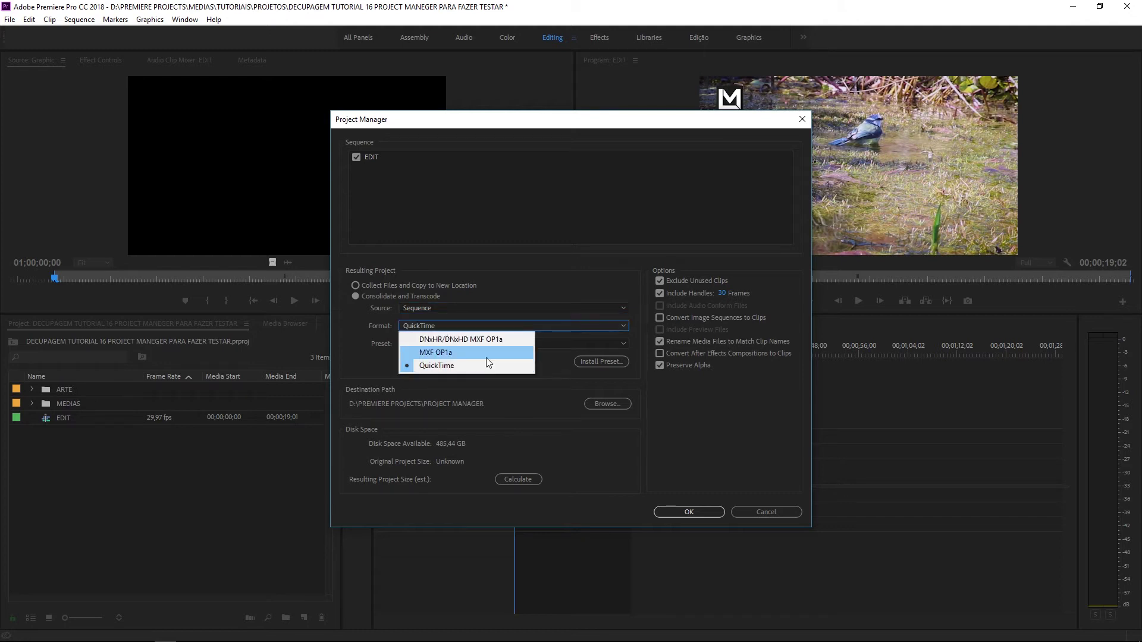
{"action": "left_click", "coordinate": [384, 336]}
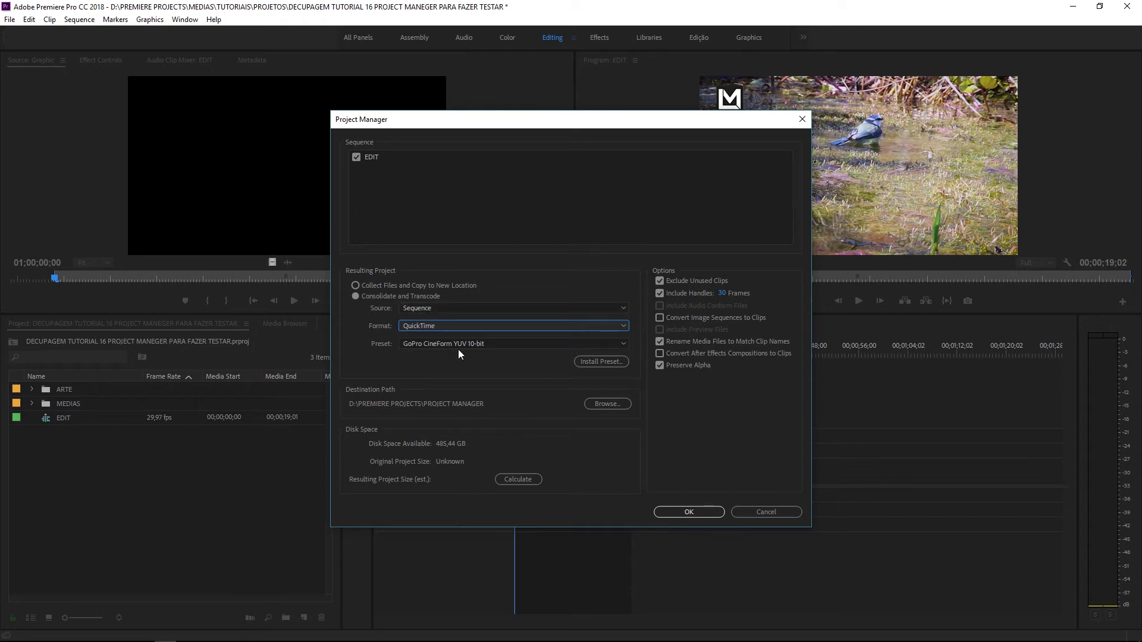
Keep the GoPro CineForm YUV 10-bit preset, switch the source to Individual Clips, and close Project Manager
{"action": "left_click", "coordinate": [430, 344]}
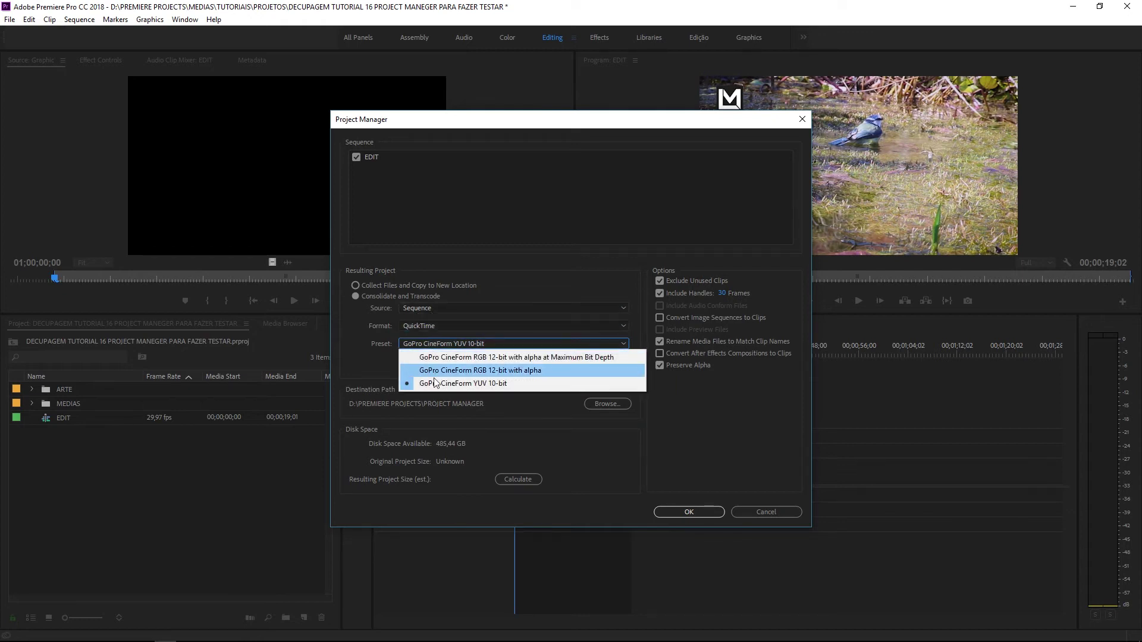
{"action": "left_click", "coordinate": [431, 344]}
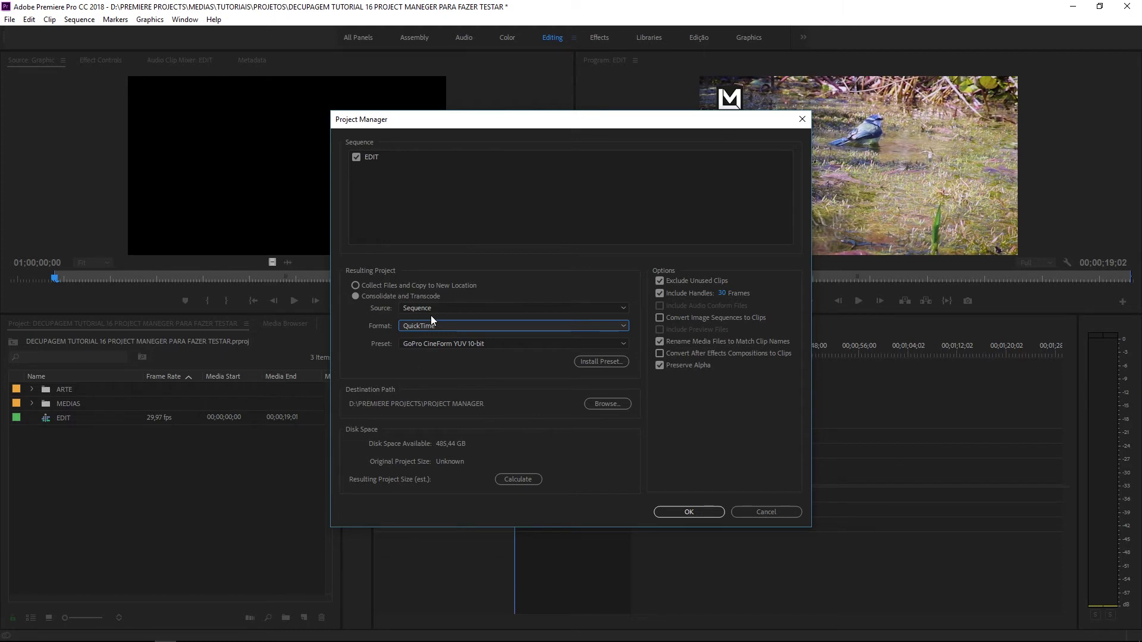
{"action": "left_click", "coordinate": [431, 308]}
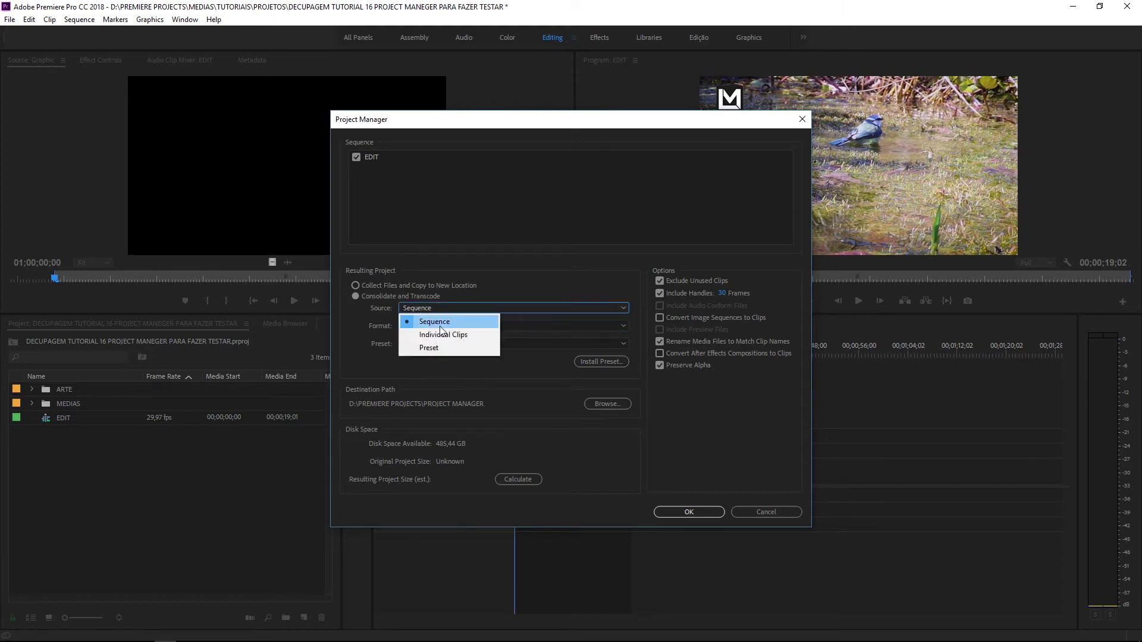
{"action": "left_click", "coordinate": [441, 335]}
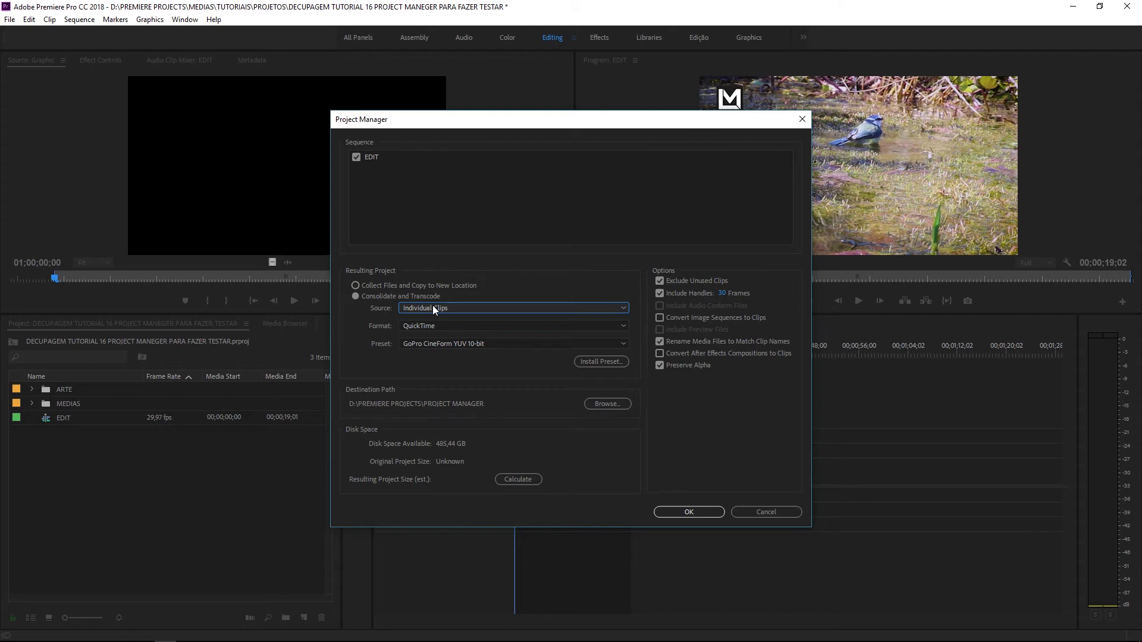
{"action": "left_click", "coordinate": [747, 510]}
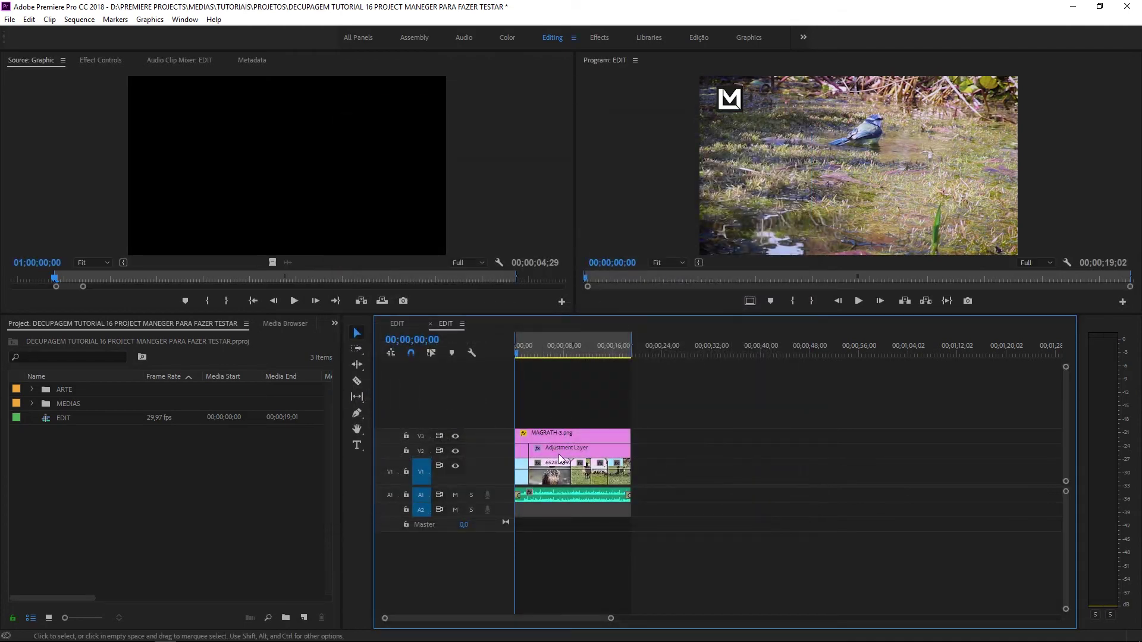
Load 668258421.mov from MEDIAS into the Source monitor, clear its in/out marks, and scrub to 00:00:17:23
{"action": "left_click", "coordinate": [518, 354]}
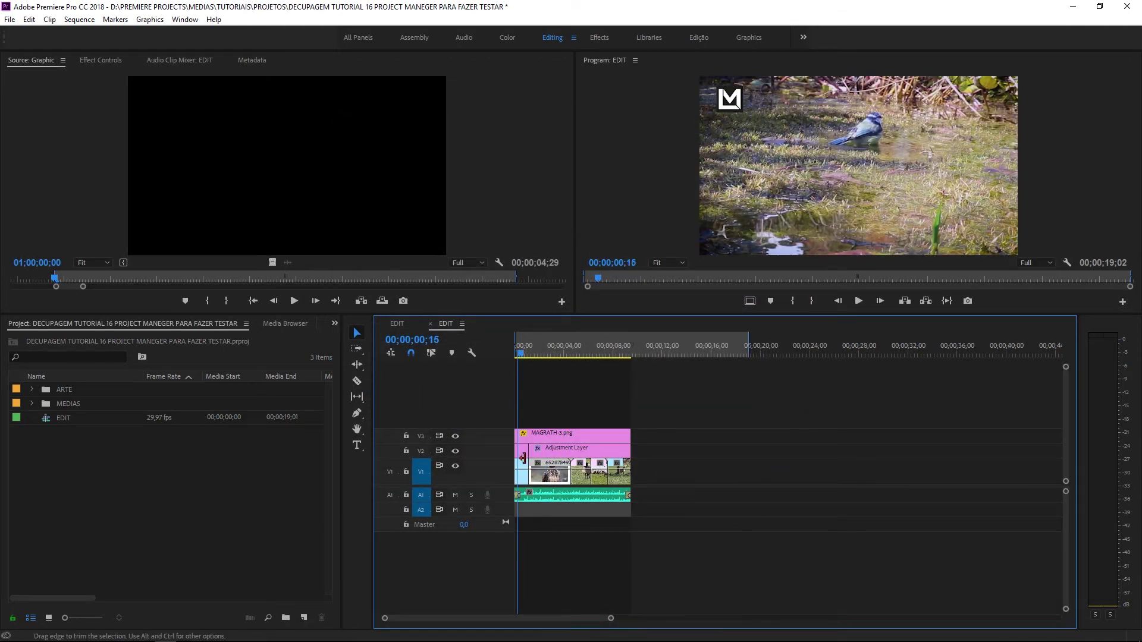
{"action": "key", "text": "equal"}
{"action": "key", "text": "equal"}
{"action": "key", "text": "equal"}
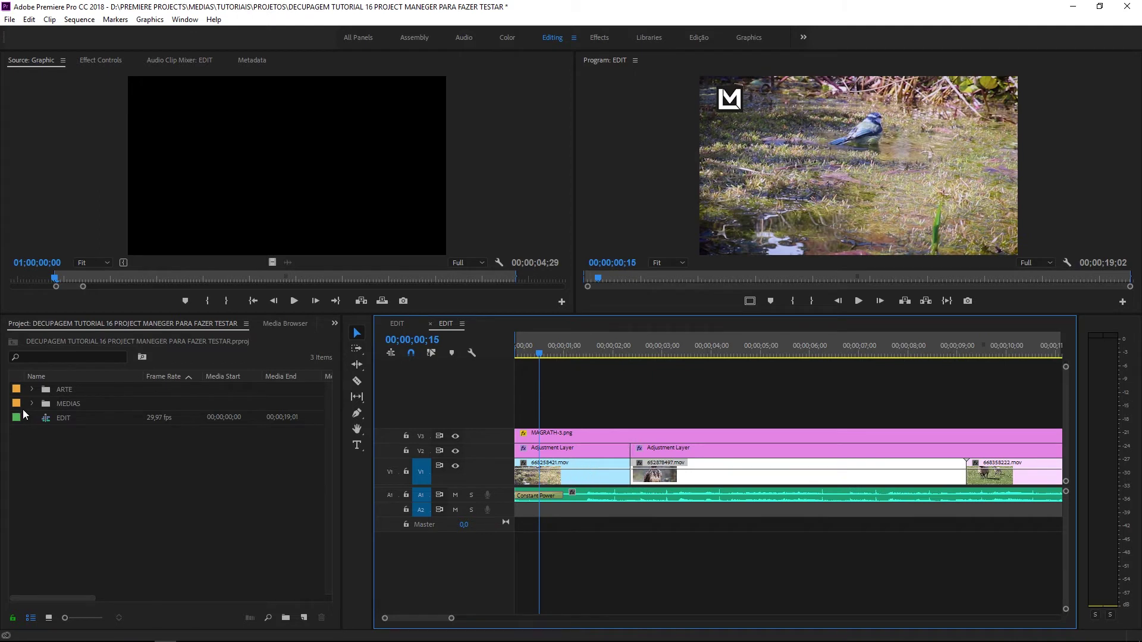
{"action": "left_click", "coordinate": [31, 404]}
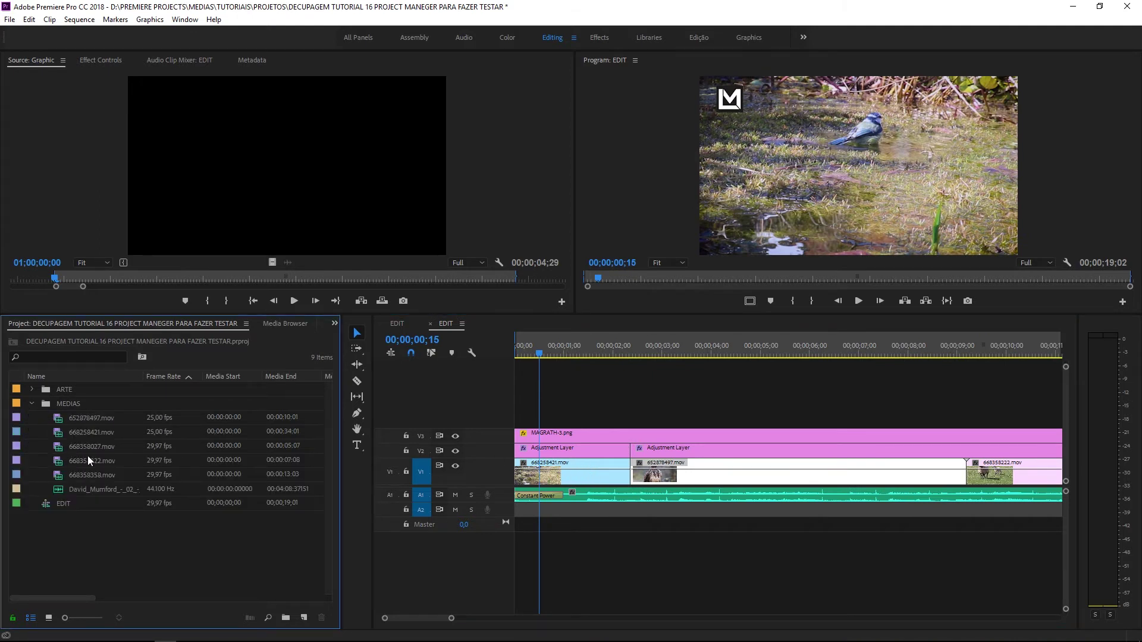
{"action": "left_click", "coordinate": [78, 433]}
{"action": "double_click", "coordinate": [77, 433]}
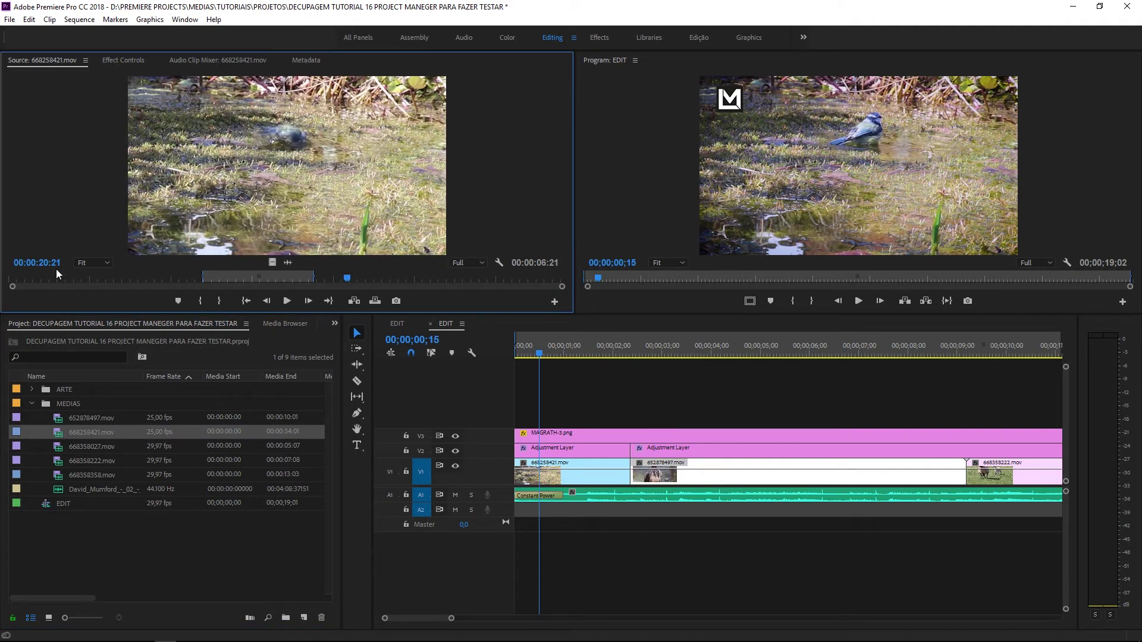
{"action": "left_click", "coordinate": [6, 278]}
{"action": "key", "text": "ctrl+shift+x"}
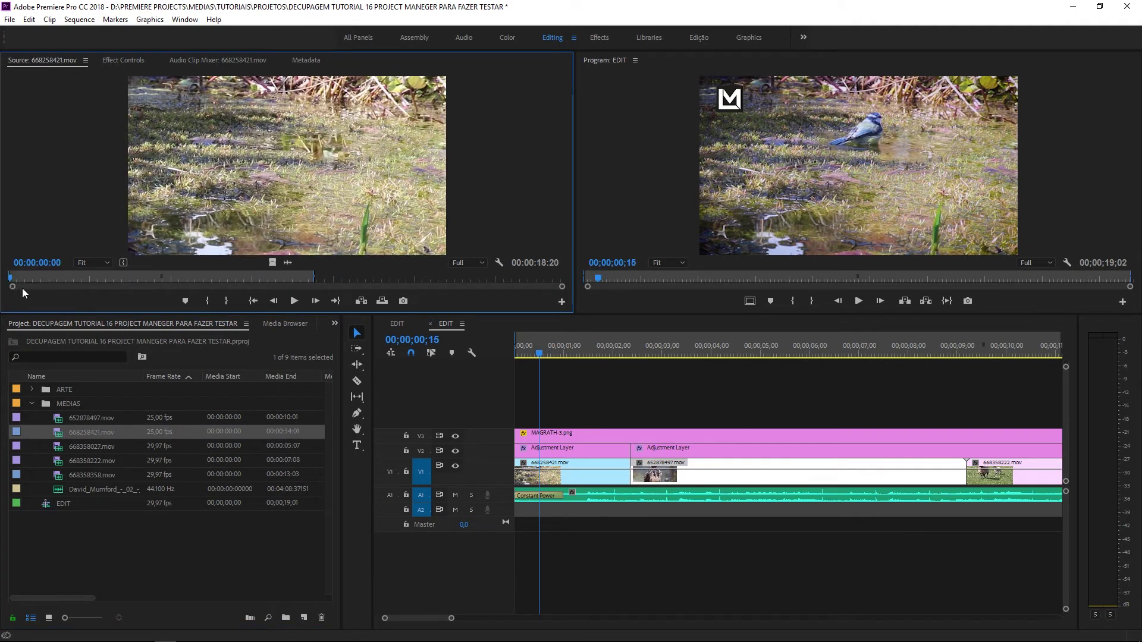
{"action": "key", "text": "End"}
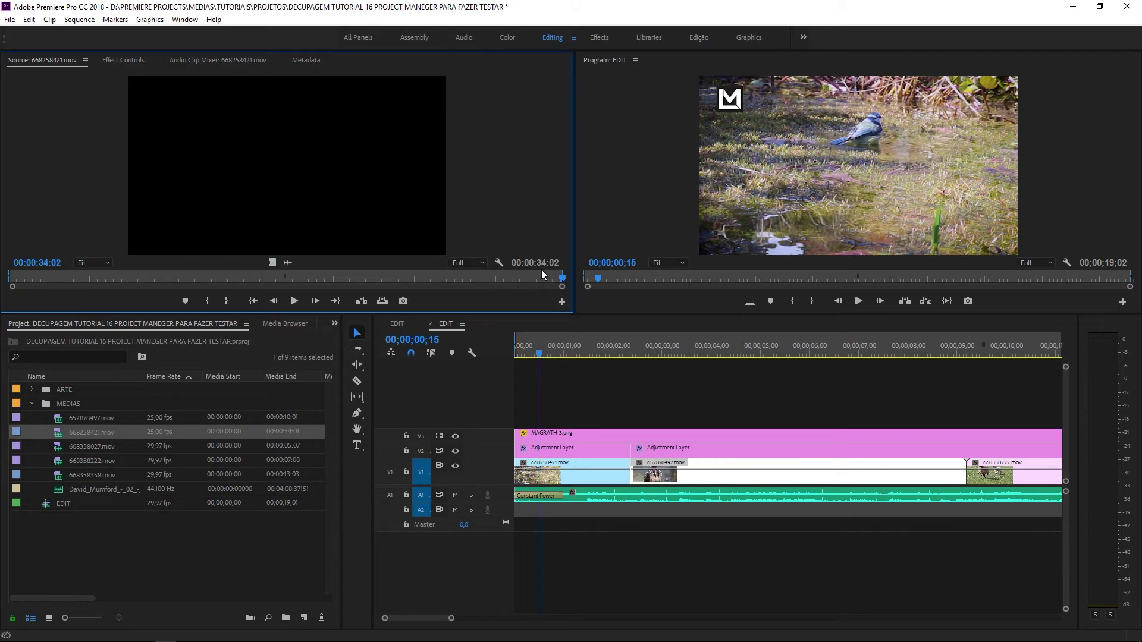
{"action": "left_click_drag", "start_coordinate": [541, 275], "coordinate": [255, 278]}
{"action": "left_click", "coordinate": [299, 278]}
Step through the EDIT sequence's edit points, zoom out, and park on the hawk shot at 03;25
{"action": "left_click", "coordinate": [541, 484]}
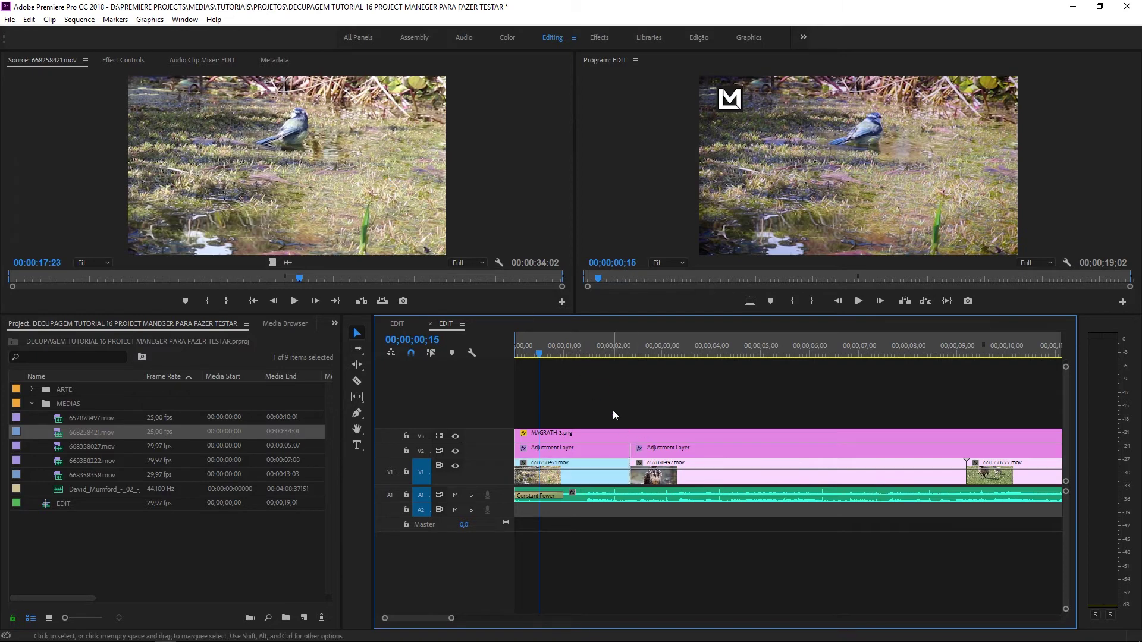
{"action": "key", "text": "Down"}
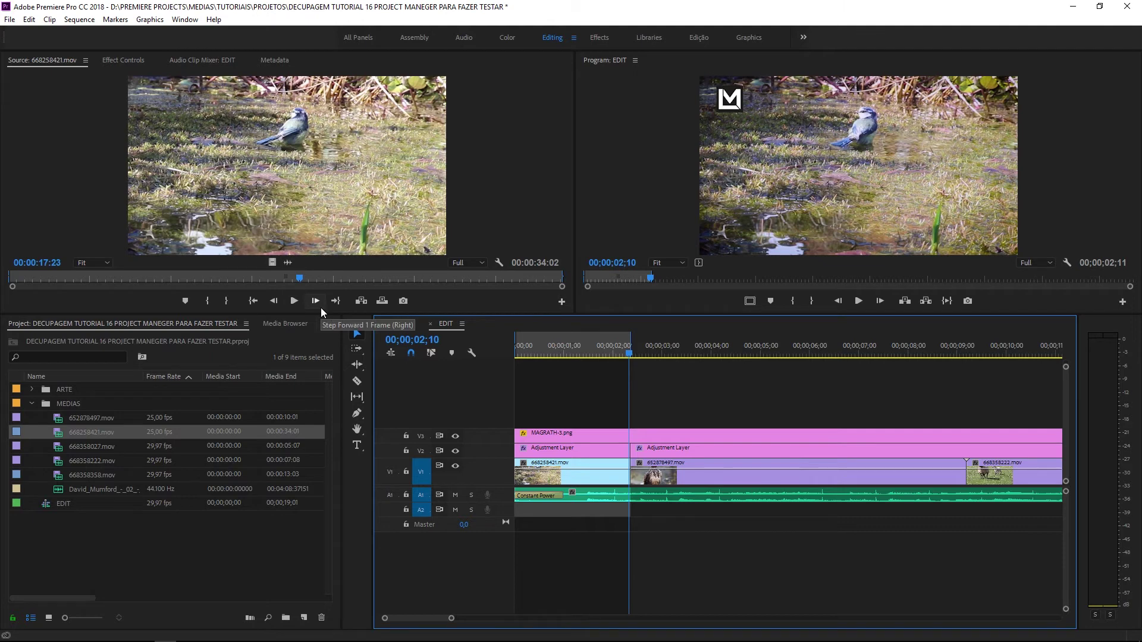
{"action": "left_click", "coordinate": [540, 353]}
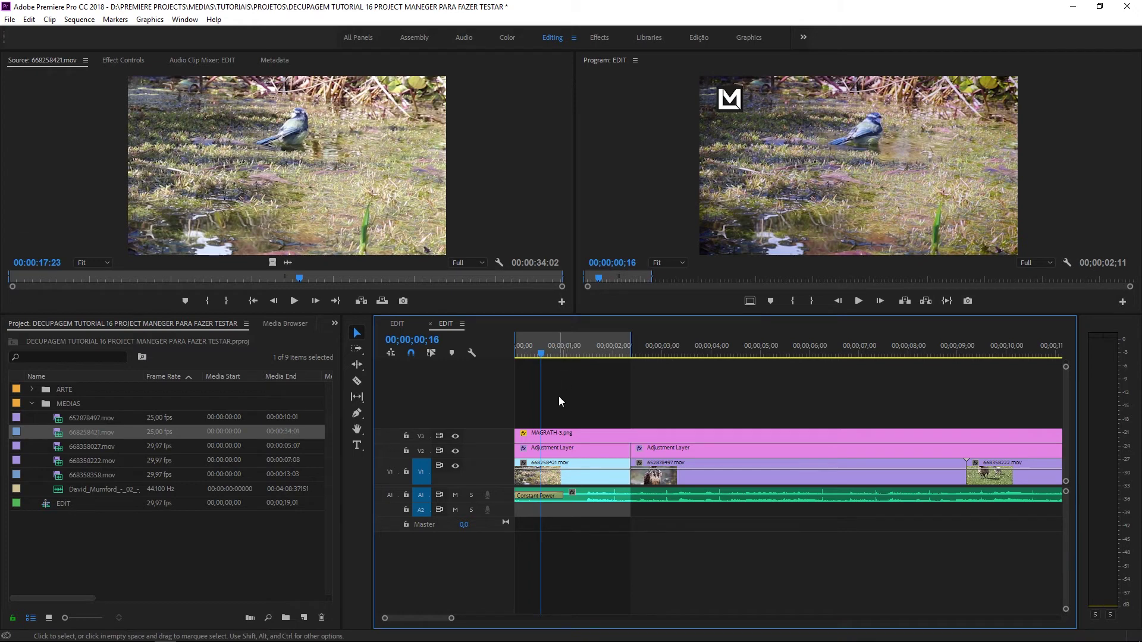
{"action": "key", "text": "minus"}
{"action": "key", "text": "minus"}
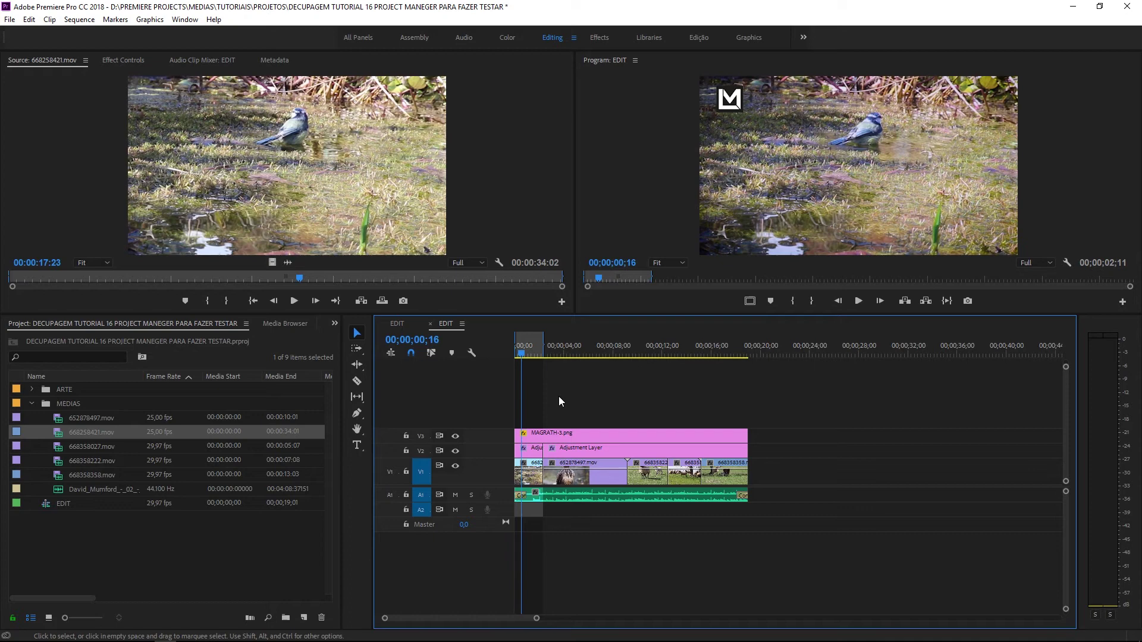
{"action": "left_click", "coordinate": [562, 355]}
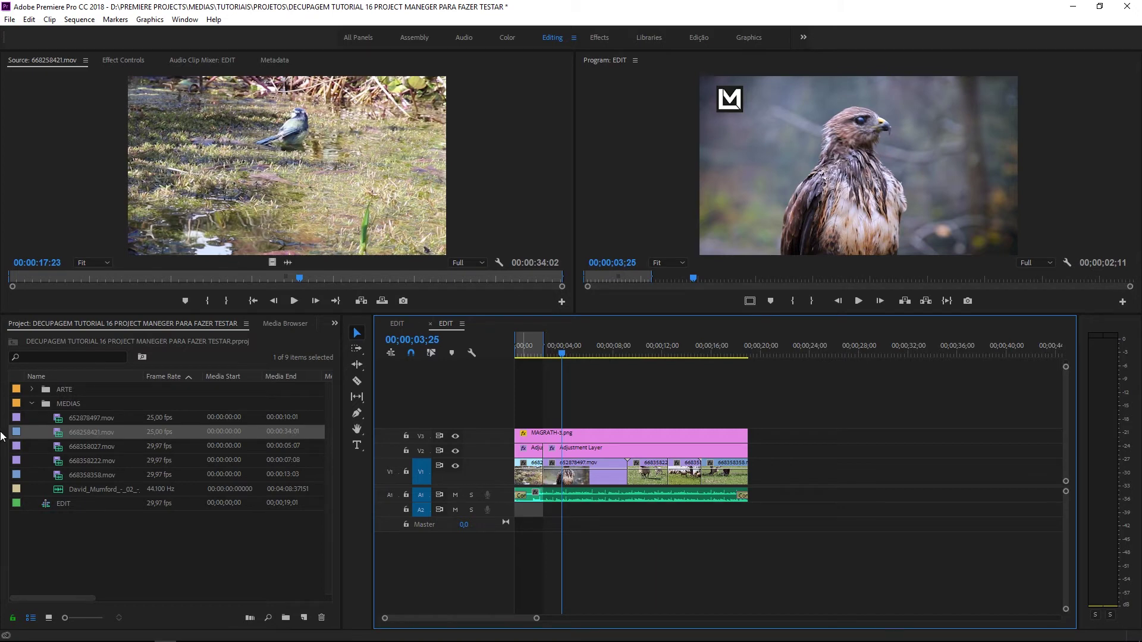
Review the sequence clips, previewing the sheep shots at 10;21 and 14;20, then return to the eagle at 04;24
{"action": "left_click_drag", "start_coordinate": [823, 391], "coordinate": [484, 532]}
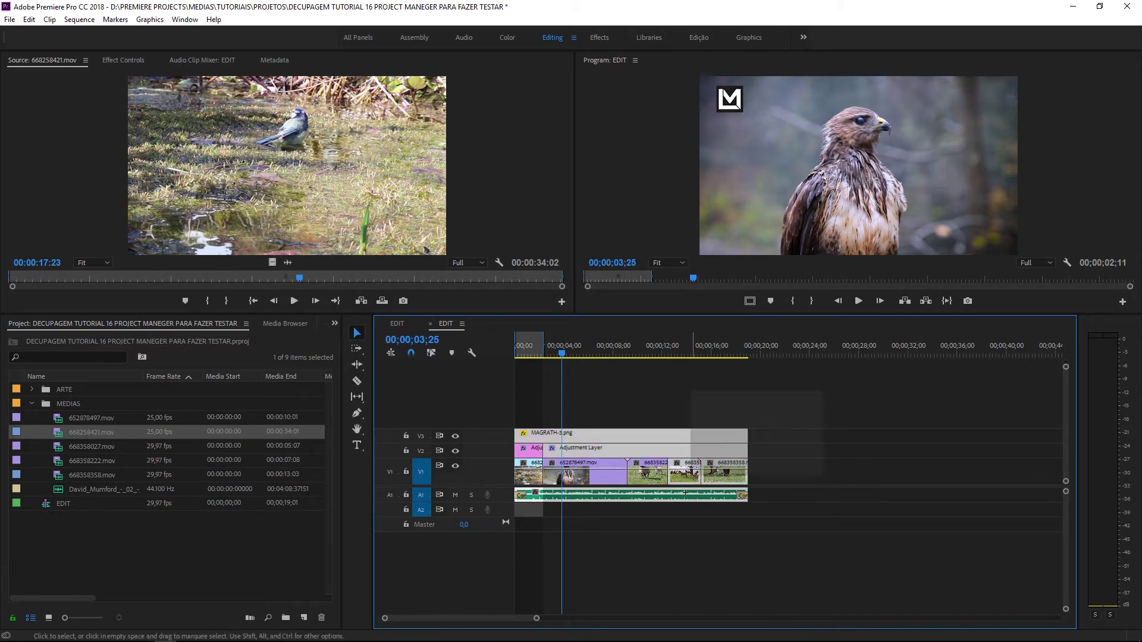
{"action": "left_click", "coordinate": [616, 388]}
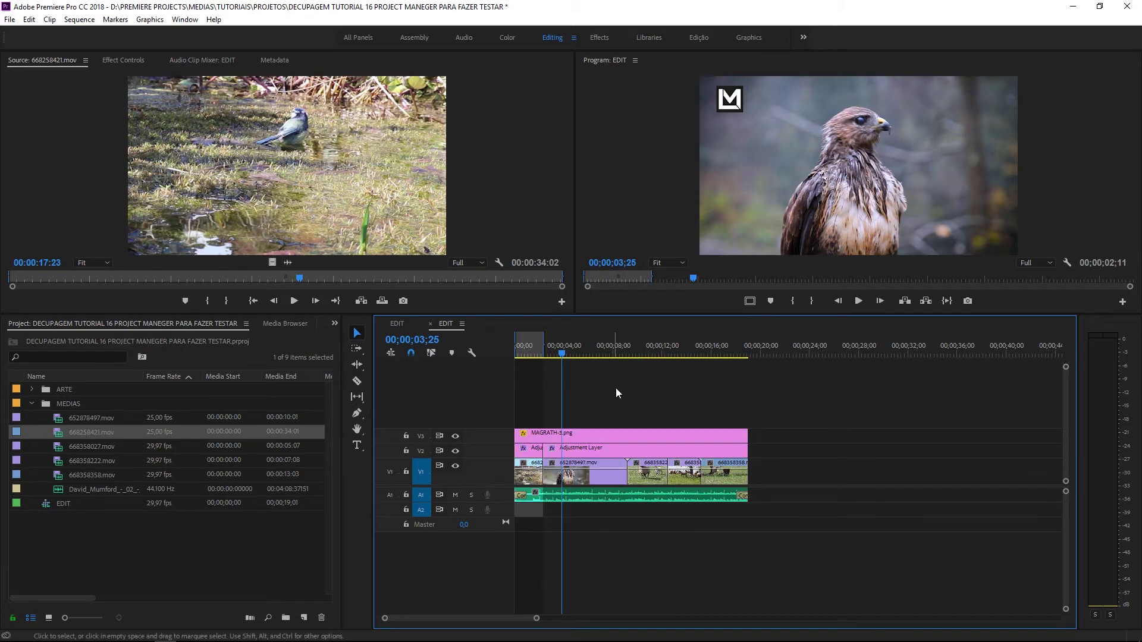
{"action": "left_click", "coordinate": [584, 478]}
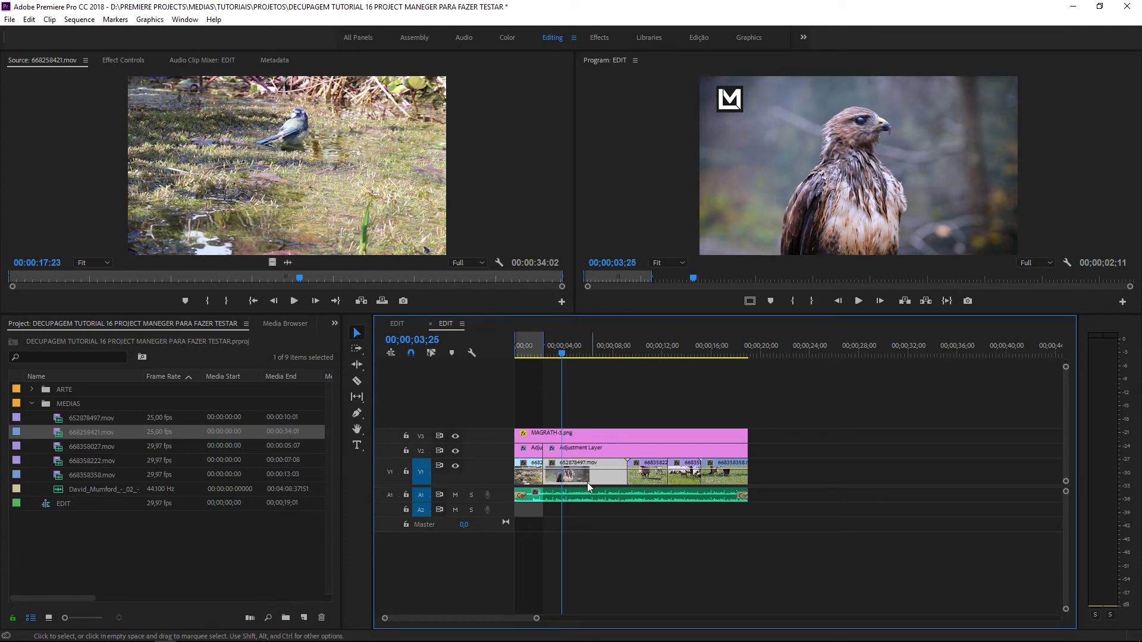
{"action": "left_click", "coordinate": [584, 399]}
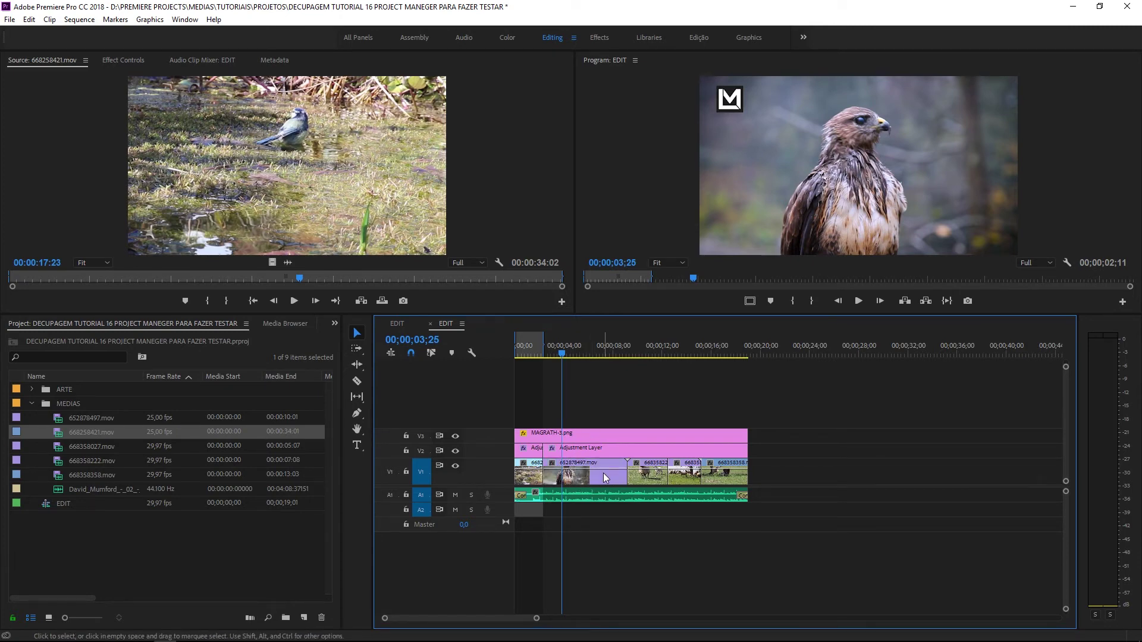
{"action": "left_click", "coordinate": [646, 345]}
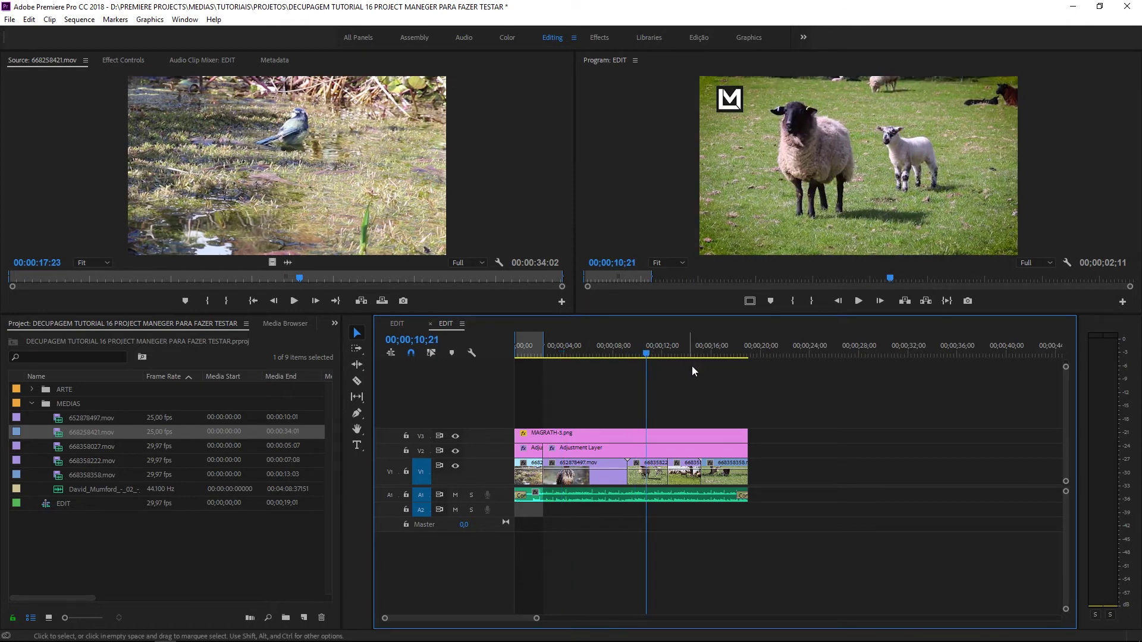
{"action": "left_click", "coordinate": [695, 347]}
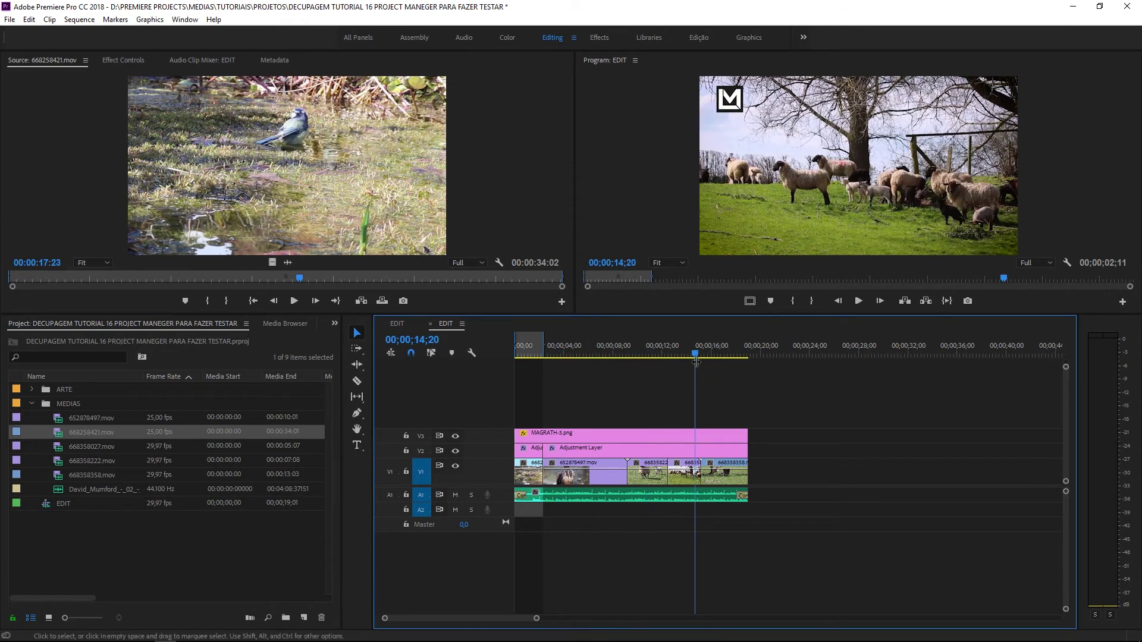
{"action": "left_click", "coordinate": [675, 348]}
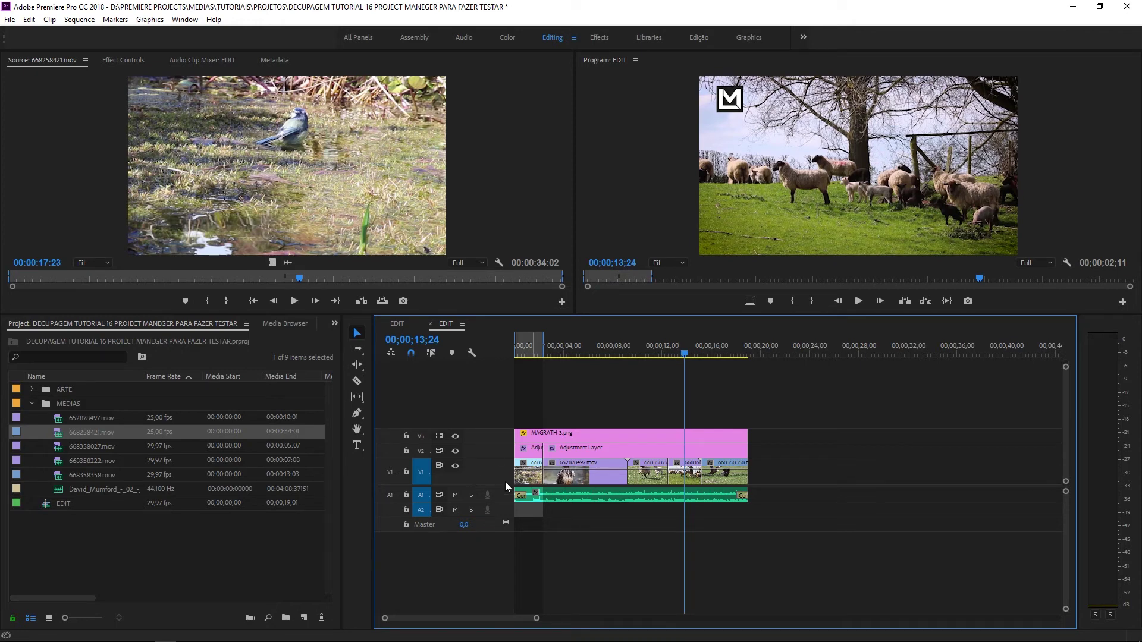
{"action": "left_click", "coordinate": [574, 357]}
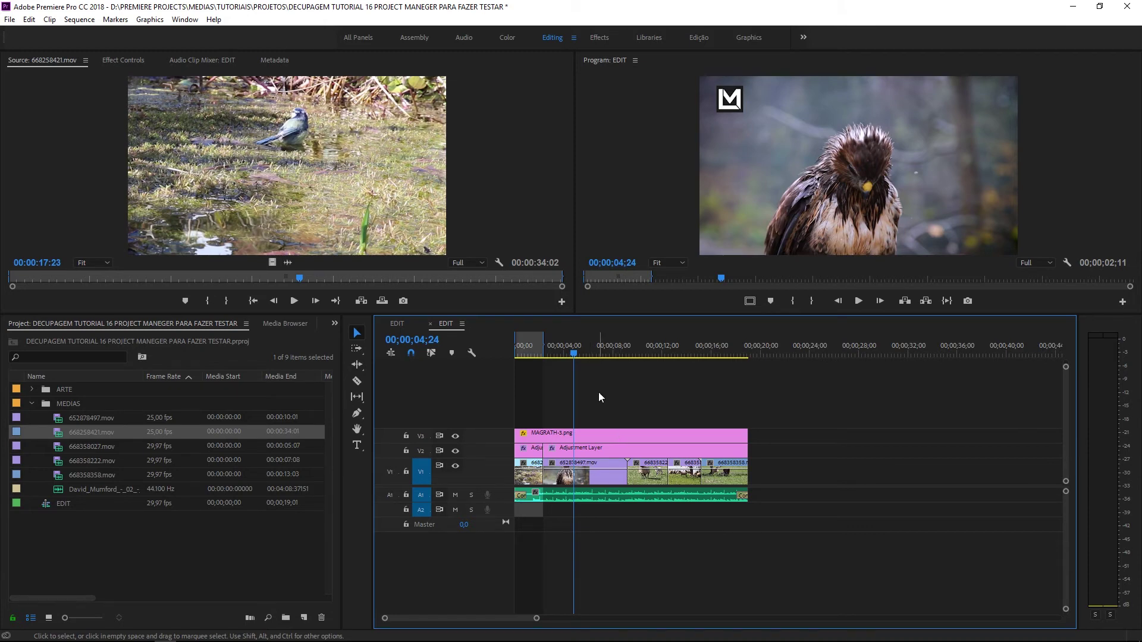
{"action": "key", "text": "alt+Tab"}
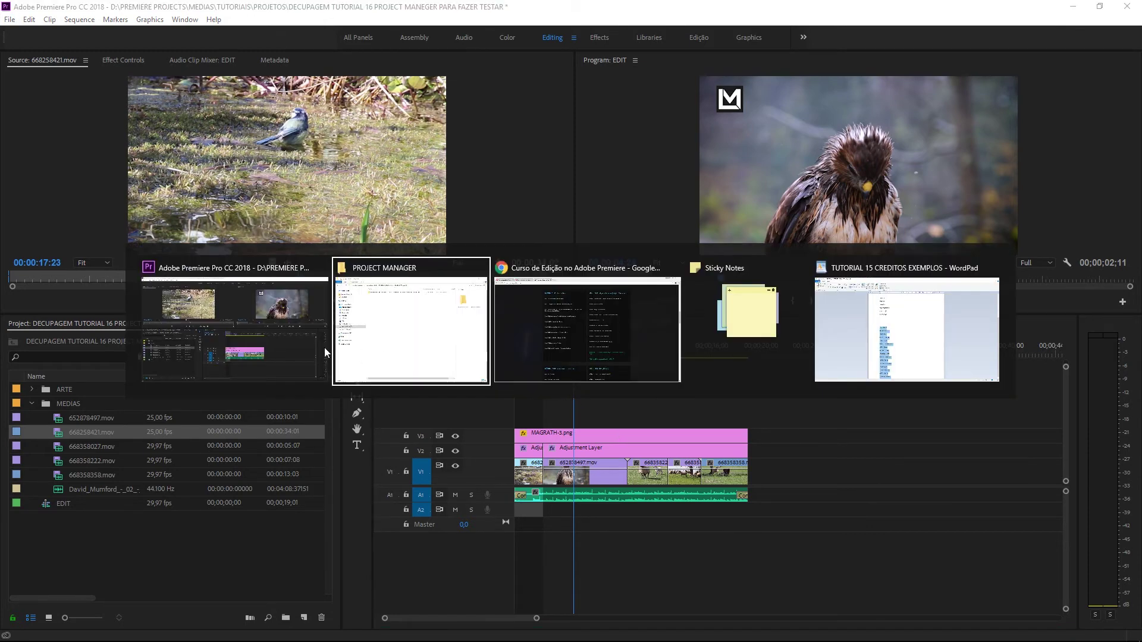
{"action": "key", "text": "Escape"}
{"action": "left_click", "coordinate": [10, 20]}
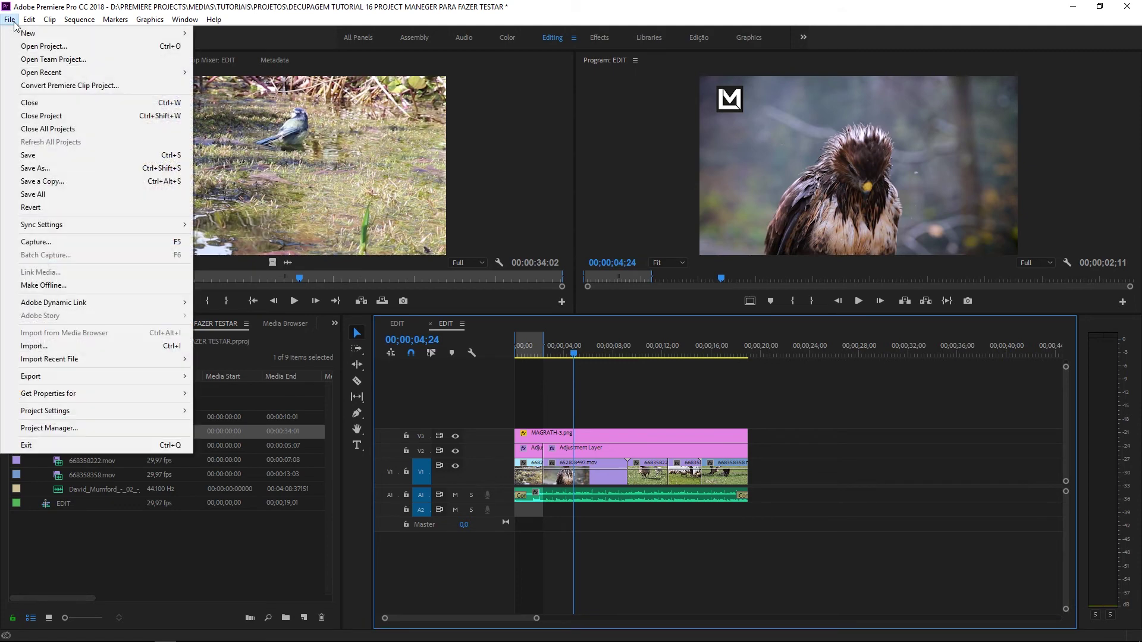
{"action": "left_click", "coordinate": [37, 429]}
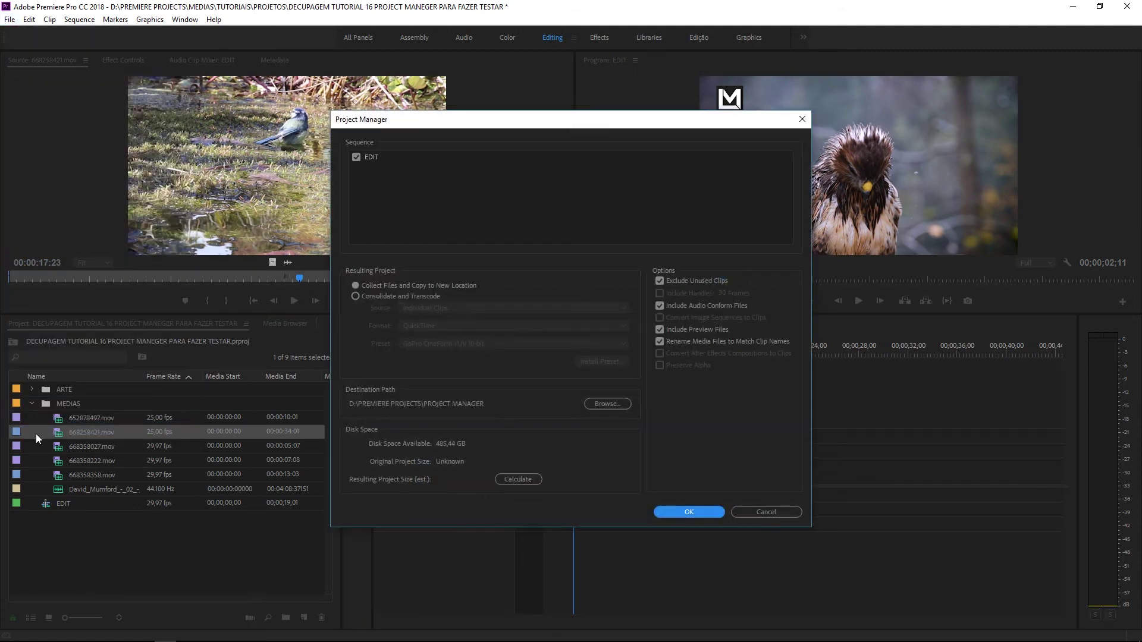
{"action": "left_click", "coordinate": [400, 295]}
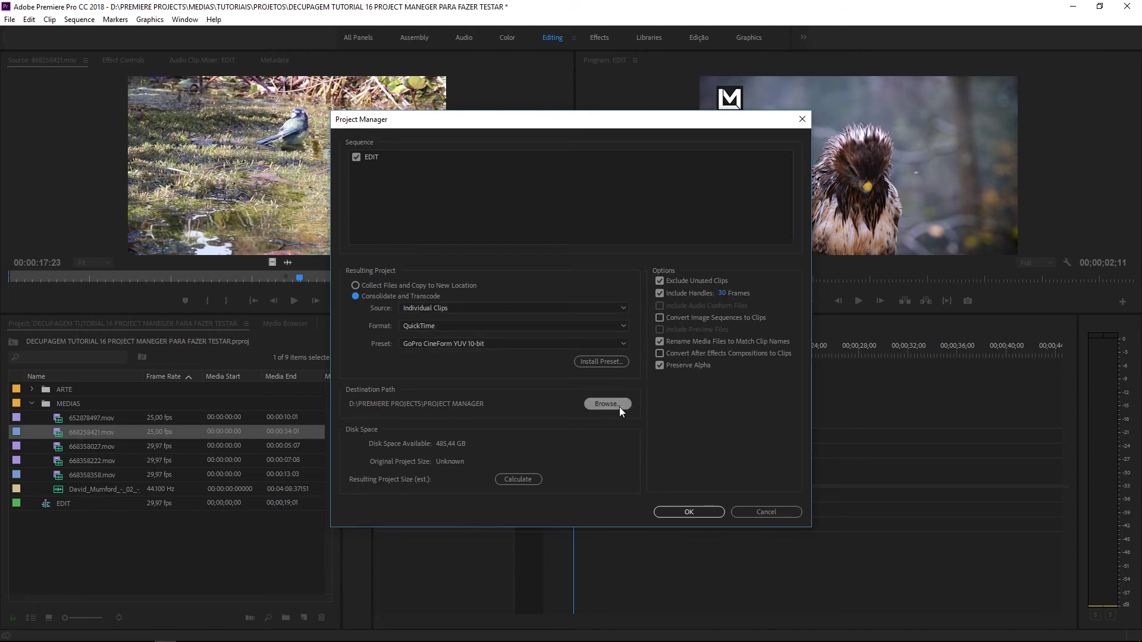
{"action": "left_click", "coordinate": [527, 483]}
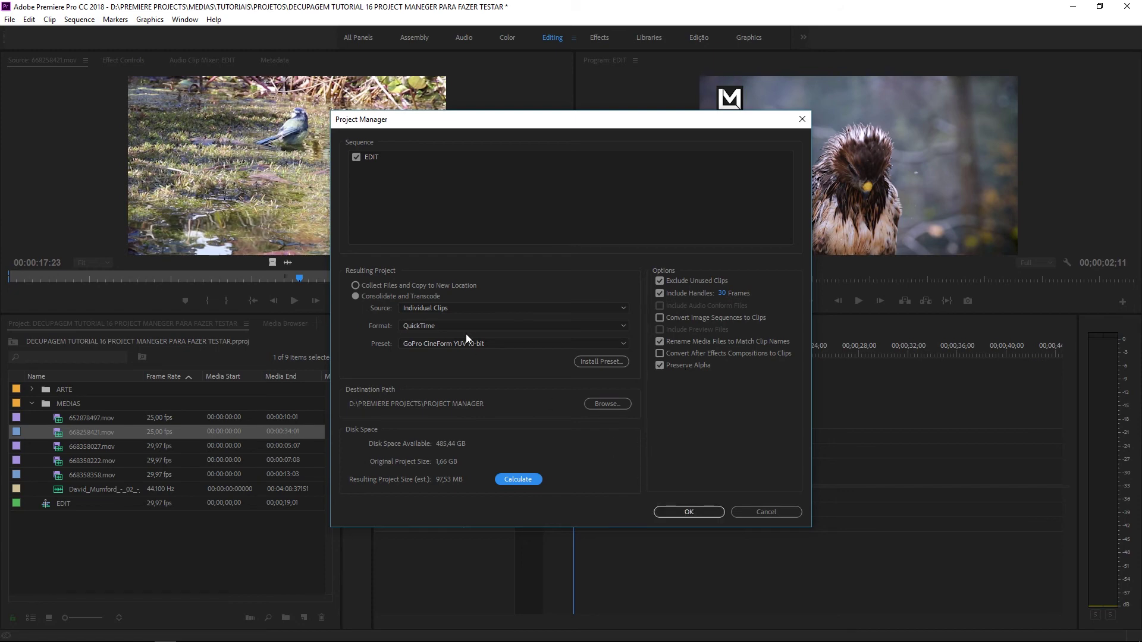
{"action": "left_click", "coordinate": [747, 512]}
{"action": "left_click", "coordinate": [227, 593]}
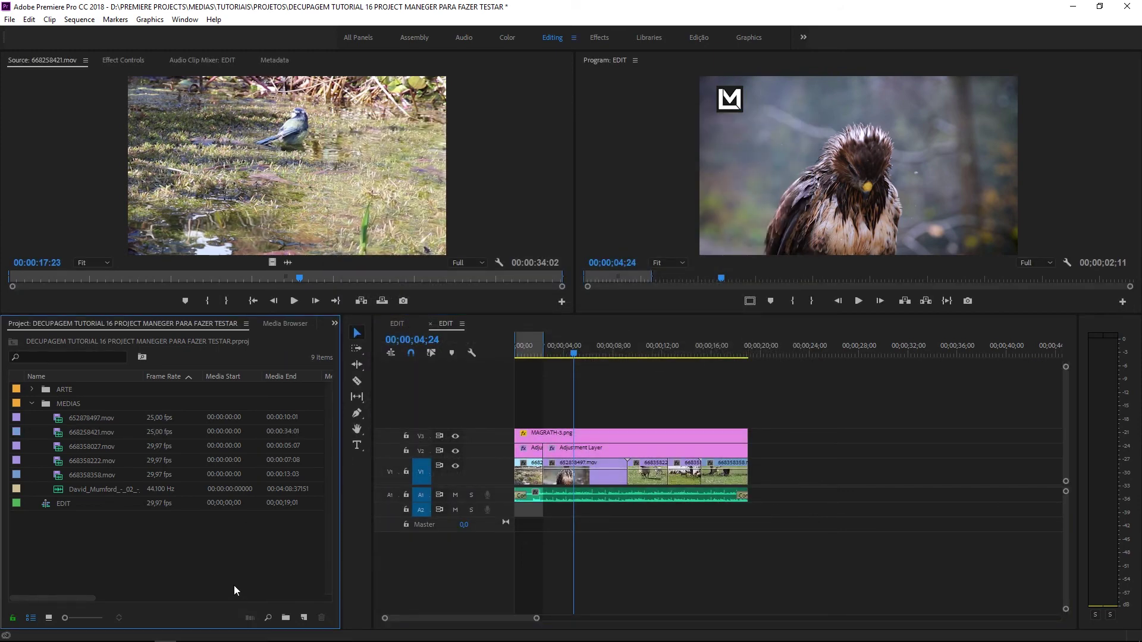
{"action": "key", "text": "alt+Tab"}
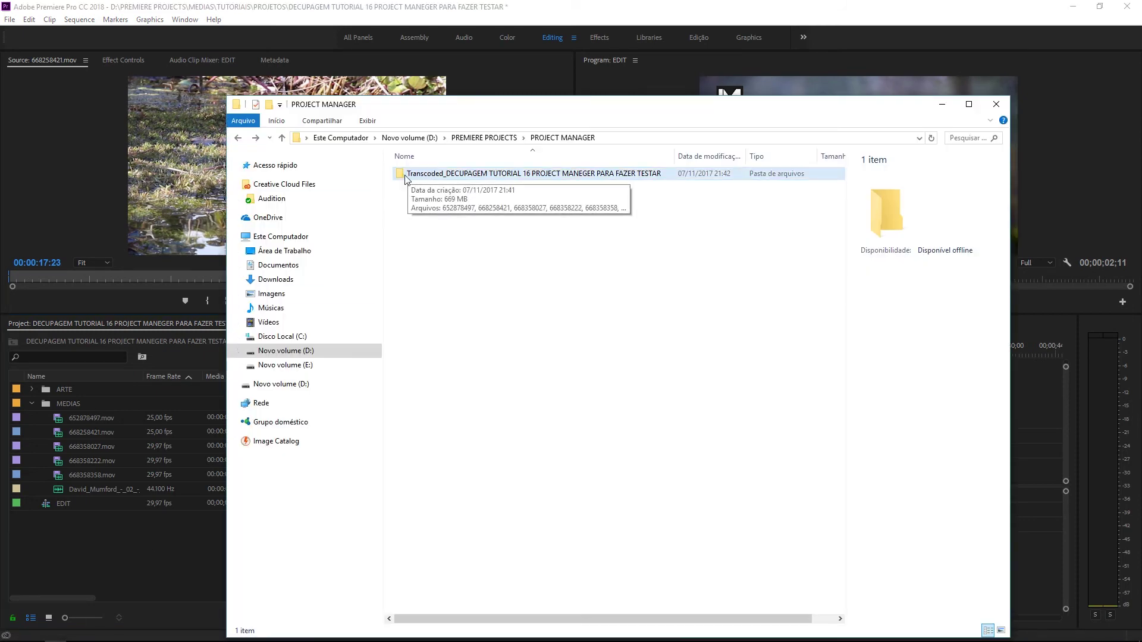
Open the Transcoded_ folder's .prproj file with Adobe Premiere Pro CC 2018
{"action": "double_click", "coordinate": [427, 177]}
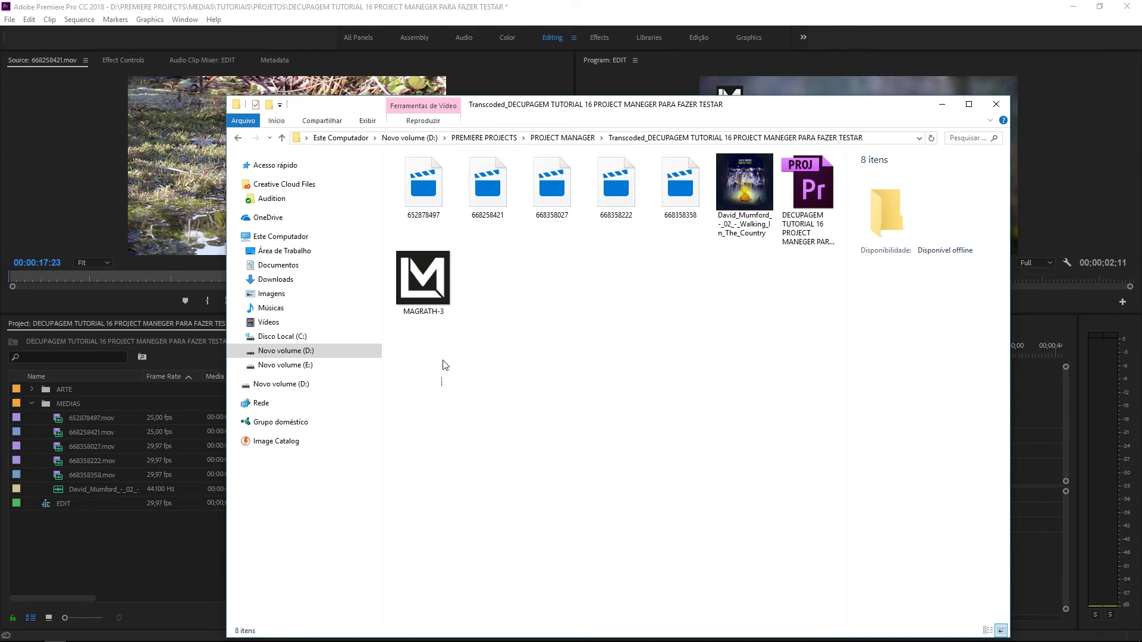
{"action": "left_click_drag", "start_coordinate": [441, 386], "coordinate": [815, 188]}
{"action": "left_click", "coordinate": [816, 200]}
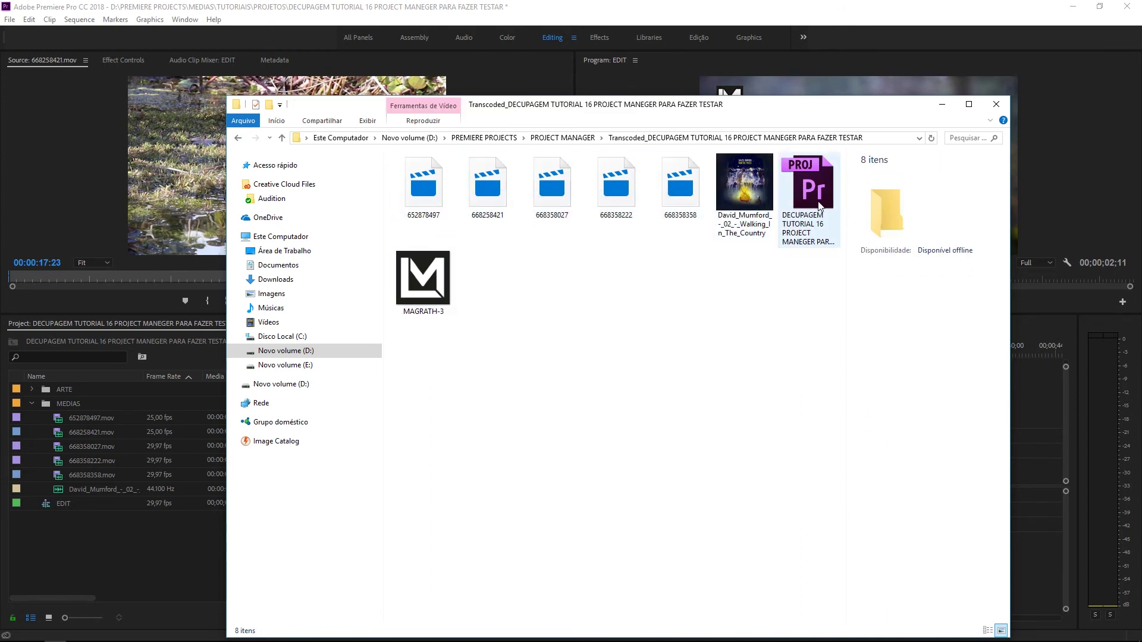
{"action": "right_click", "coordinate": [818, 202]}
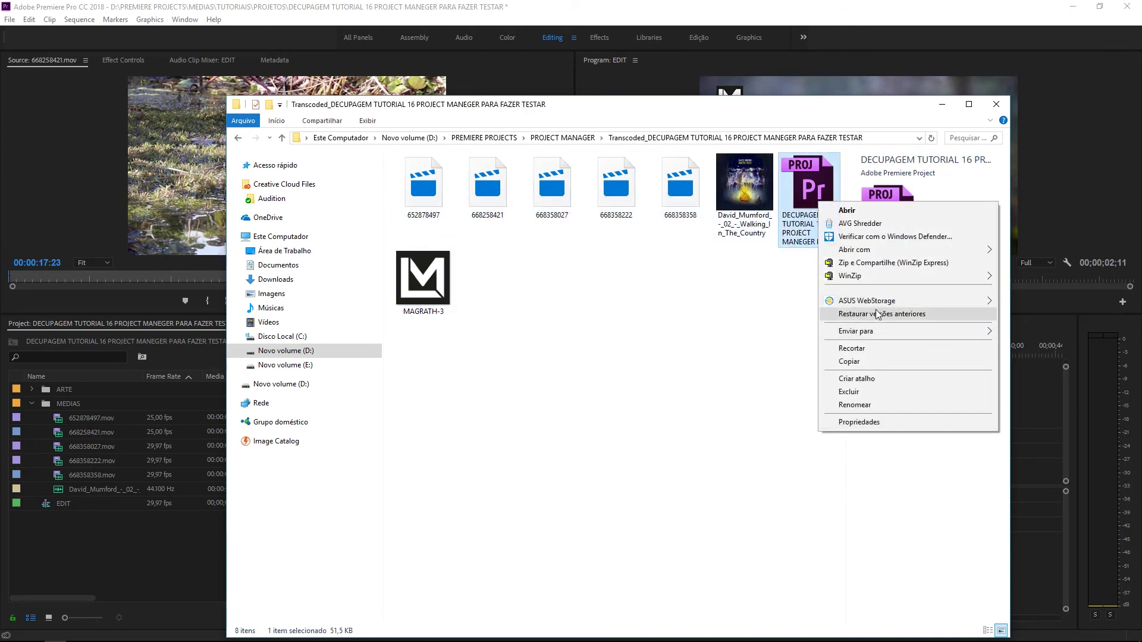
{"action": "mouse_move", "coordinate": [886, 247]}
{"action": "left_click", "coordinate": [736, 264]}
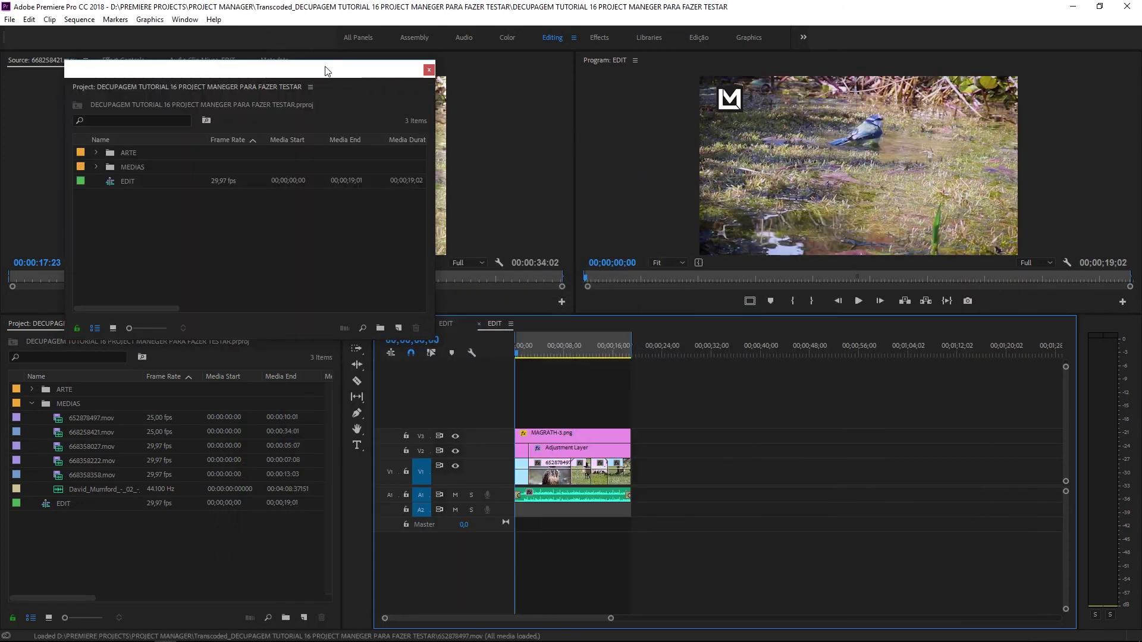
Close the old project panel and dock the new project's panel in the lower-left frame
{"action": "right_click", "coordinate": [40, 326]}
{"action": "left_click", "coordinate": [91, 300]}
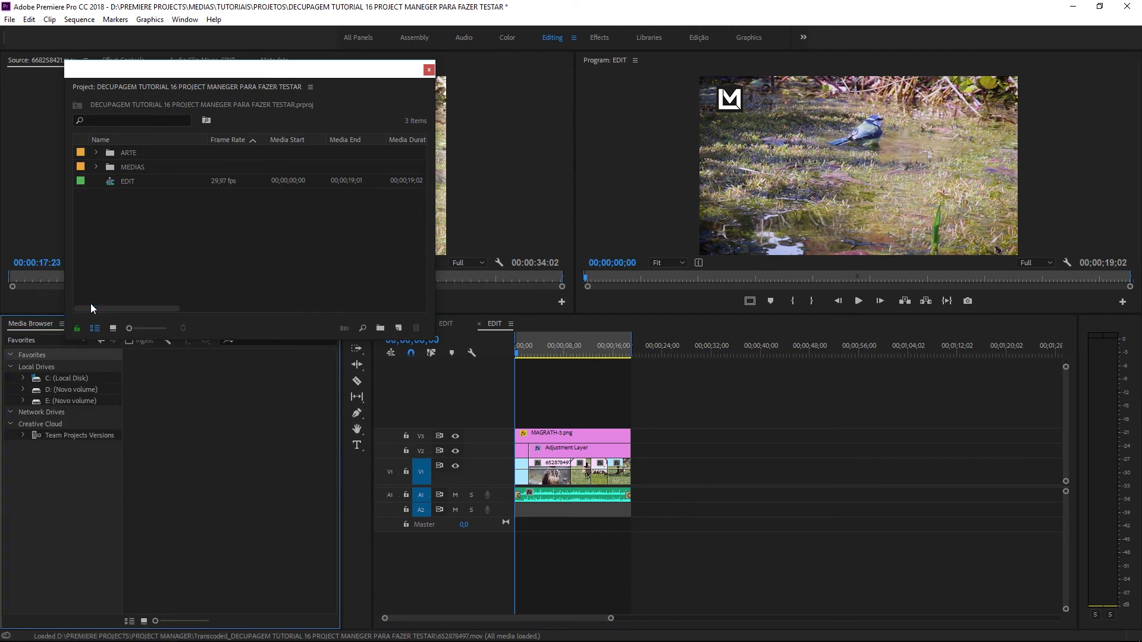
{"action": "left_click_drag", "start_coordinate": [129, 87], "coordinate": [17, 333]}
{"action": "double_click", "coordinate": [48, 419]}
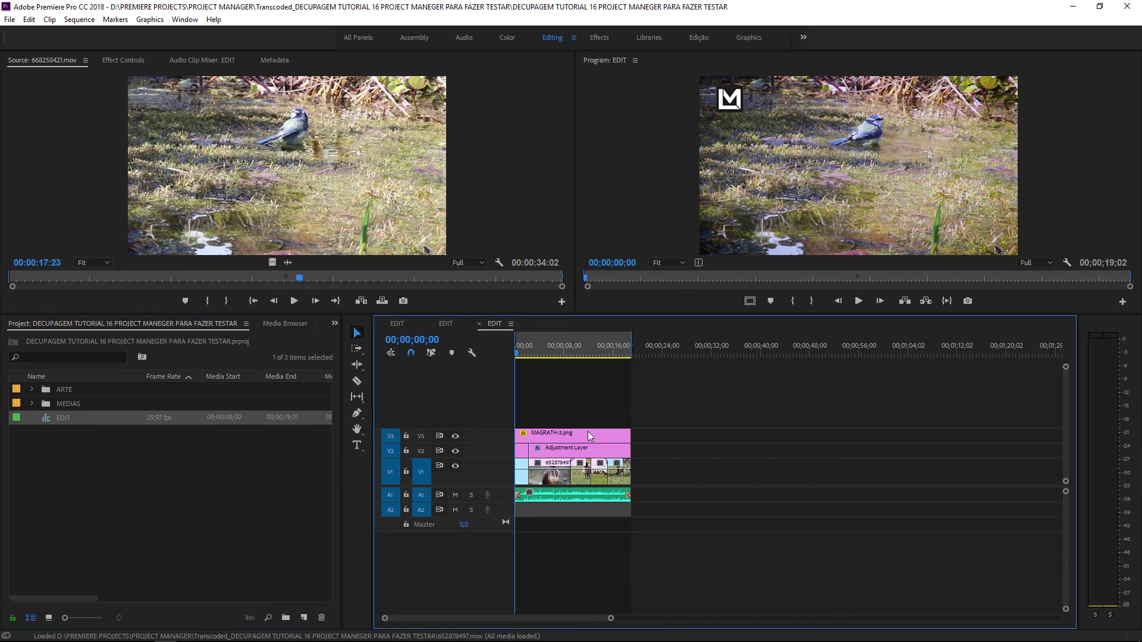
Close the two duplicate EDIT sequence tabs and check the remaining sequence near its start
{"action": "left_click", "coordinate": [429, 323]}
{"action": "left_click", "coordinate": [383, 325]}
{"action": "left_click_drag", "start_coordinate": [535, 351], "coordinate": [561, 352]}
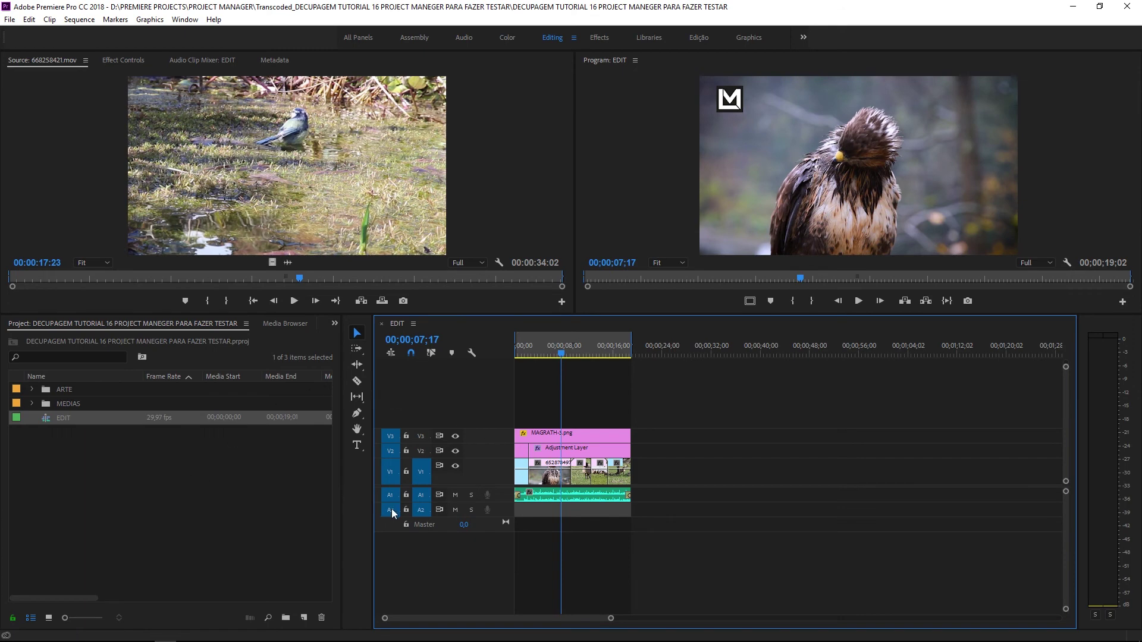
{"action": "left_click", "coordinate": [519, 352]}
Expand MEDIAS and scrub through the trimmed 668258421.mov in the Source monitor
{"action": "left_click", "coordinate": [31, 404]}
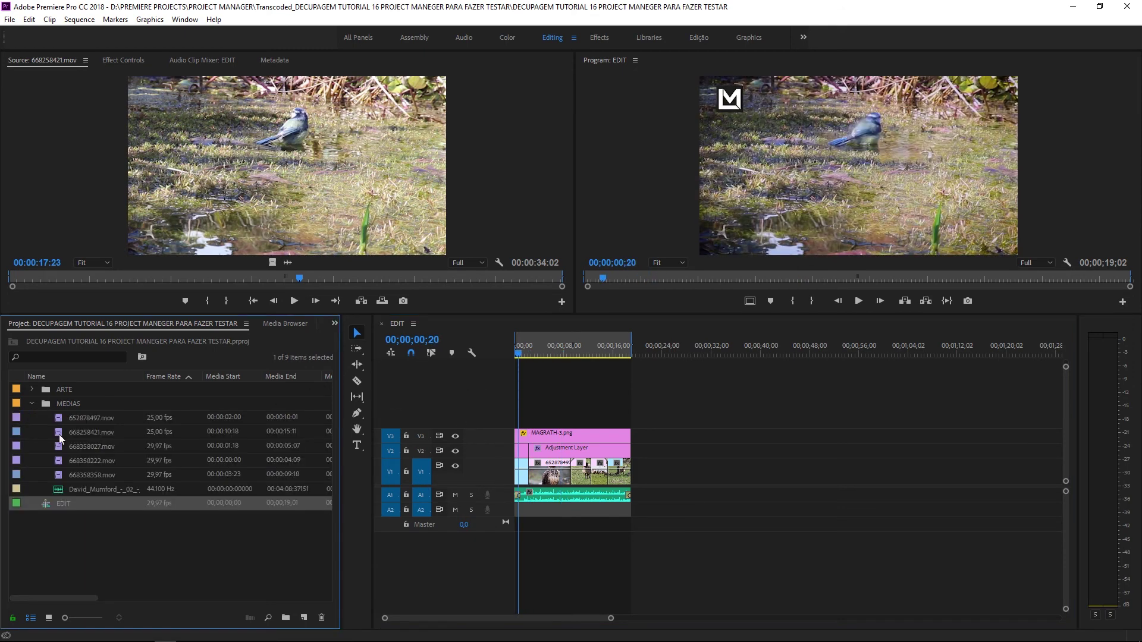
{"action": "double_click", "coordinate": [62, 432]}
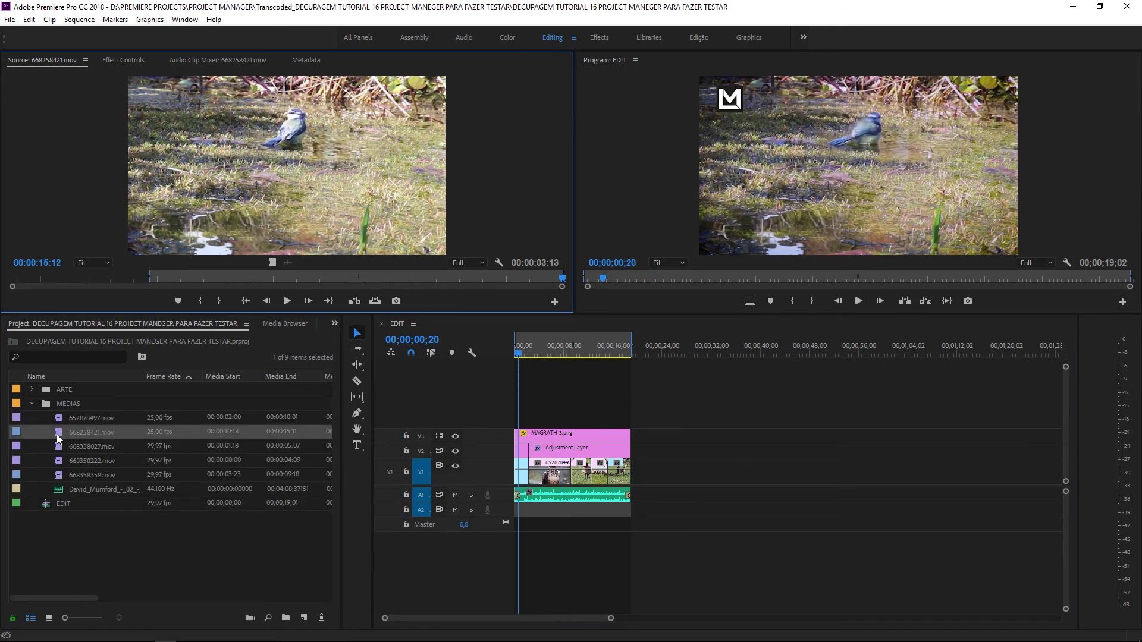
{"action": "left_click_drag", "start_coordinate": [490, 276], "coordinate": [473, 278]}
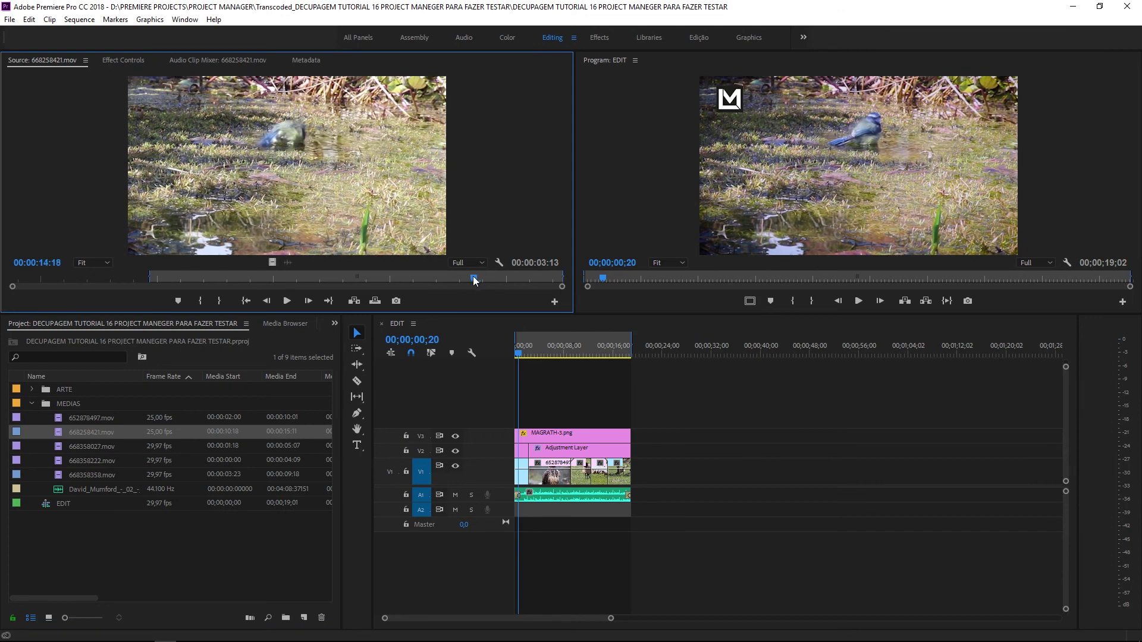
{"action": "key", "text": "Right"}
{"action": "key", "text": "Right"}
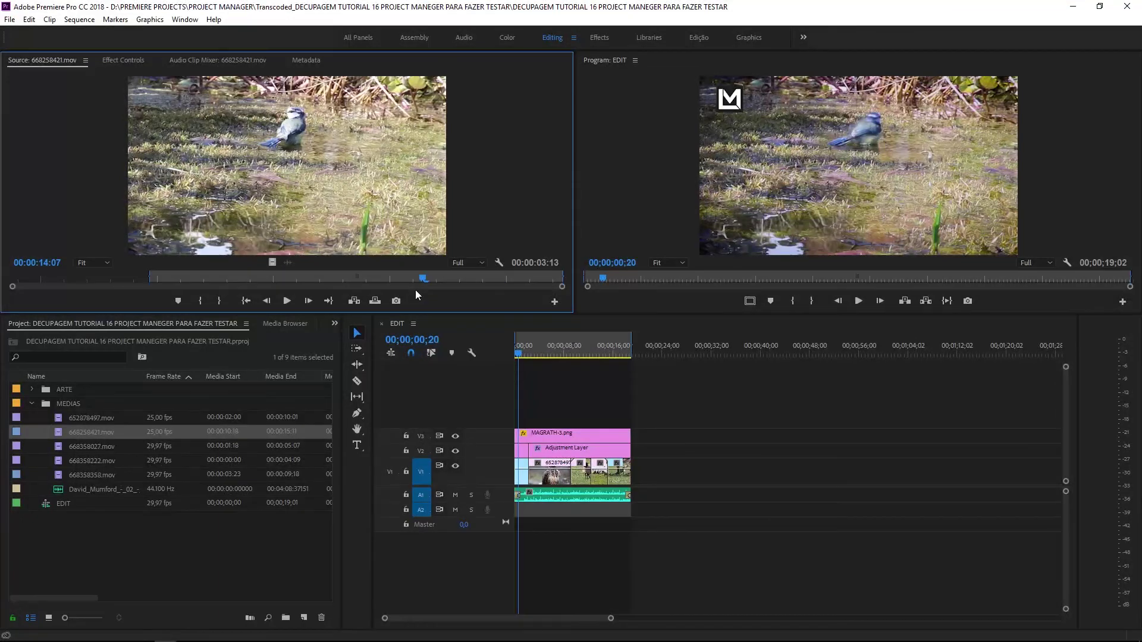
{"action": "left_click", "coordinate": [83, 277]}
{"action": "left_click_drag", "start_coordinate": [85, 276], "coordinate": [402, 278]}
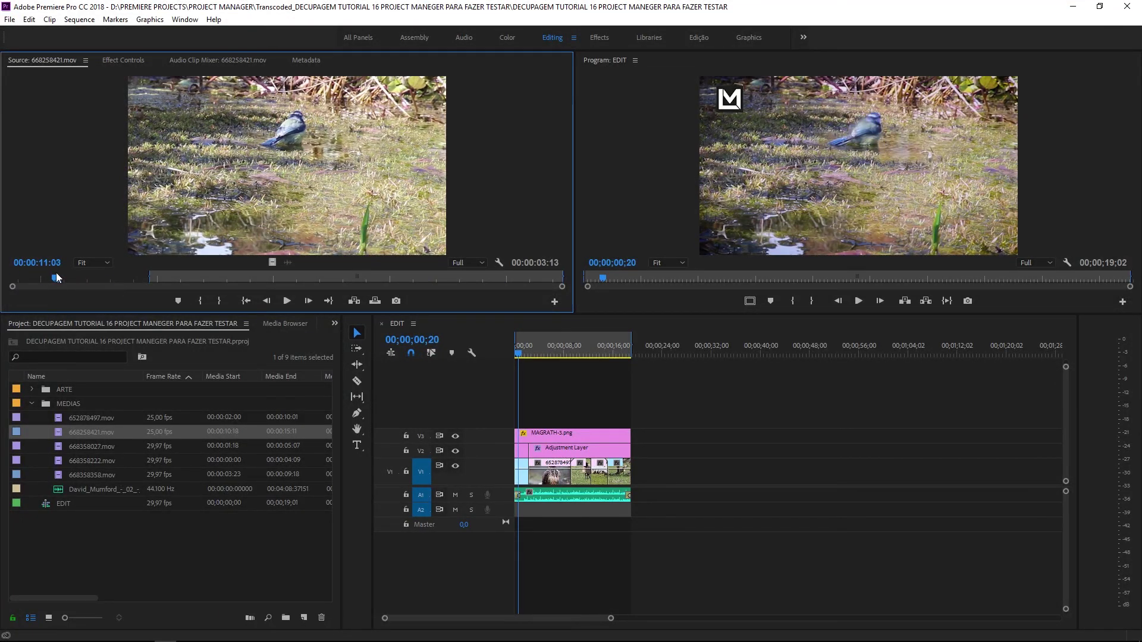
{"action": "left_click_drag", "start_coordinate": [403, 278], "coordinate": [311, 278]}
Load and scrub the trimmed 668358027.mov and 668358222.mov (00:00:03:10) clips
{"action": "left_click", "coordinate": [57, 451]}
{"action": "double_click", "coordinate": [57, 450]}
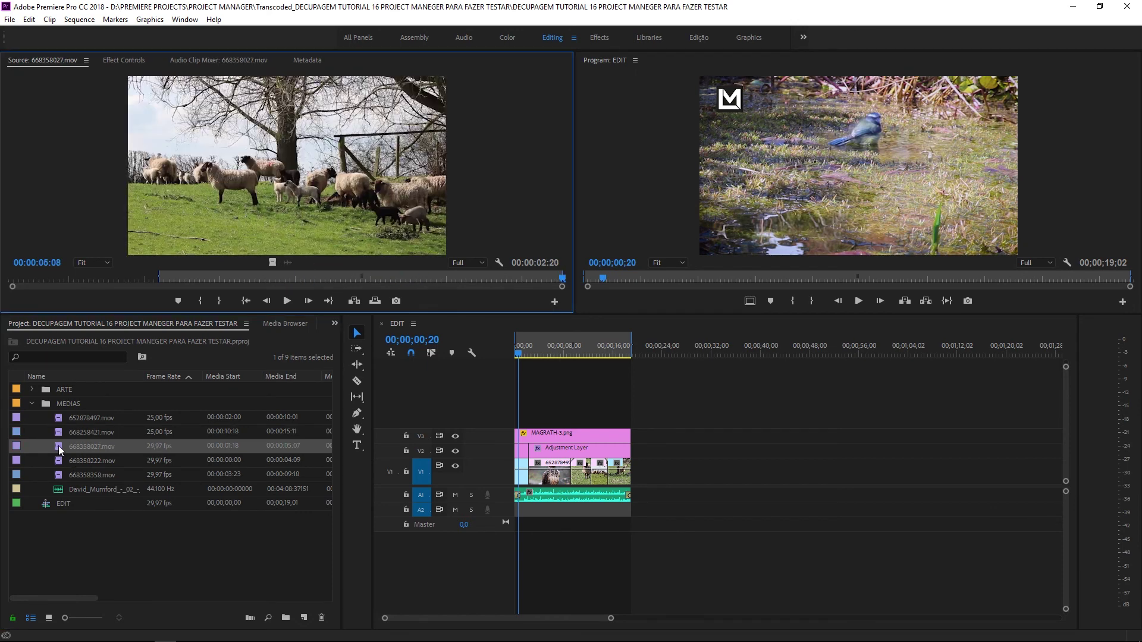
{"action": "mouse_move", "coordinate": [532, 273]}
{"action": "left_mouse_down"}
{"action": "mouse_move", "coordinate": [216, 272]}
{"action": "mouse_move", "coordinate": [477, 278]}
{"action": "left_mouse_up"}
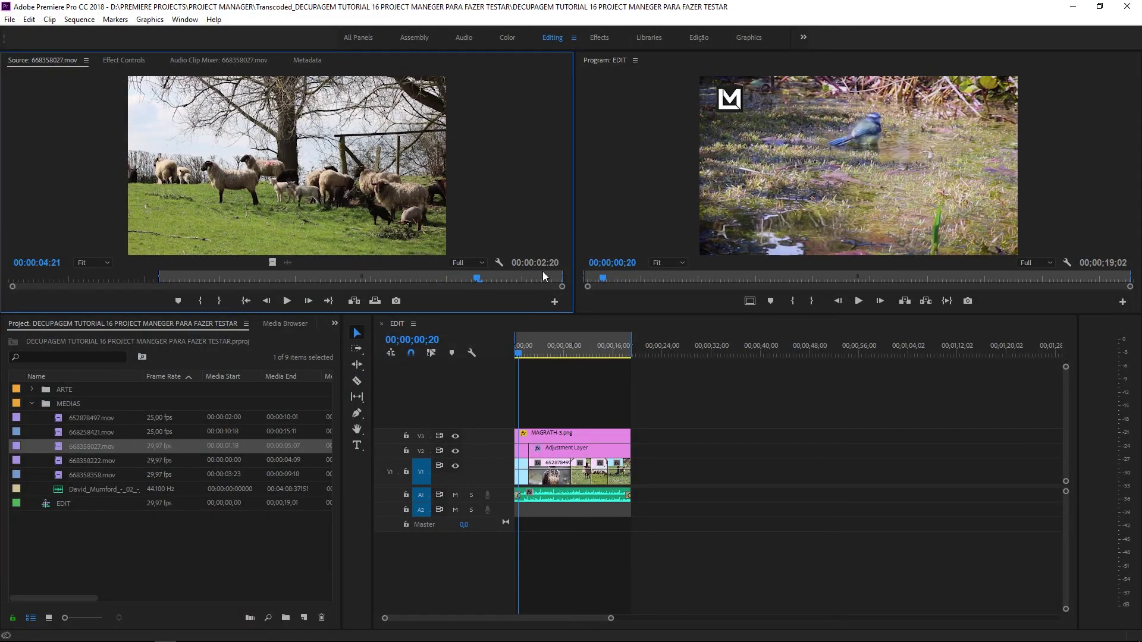
{"action": "double_click", "coordinate": [59, 461]}
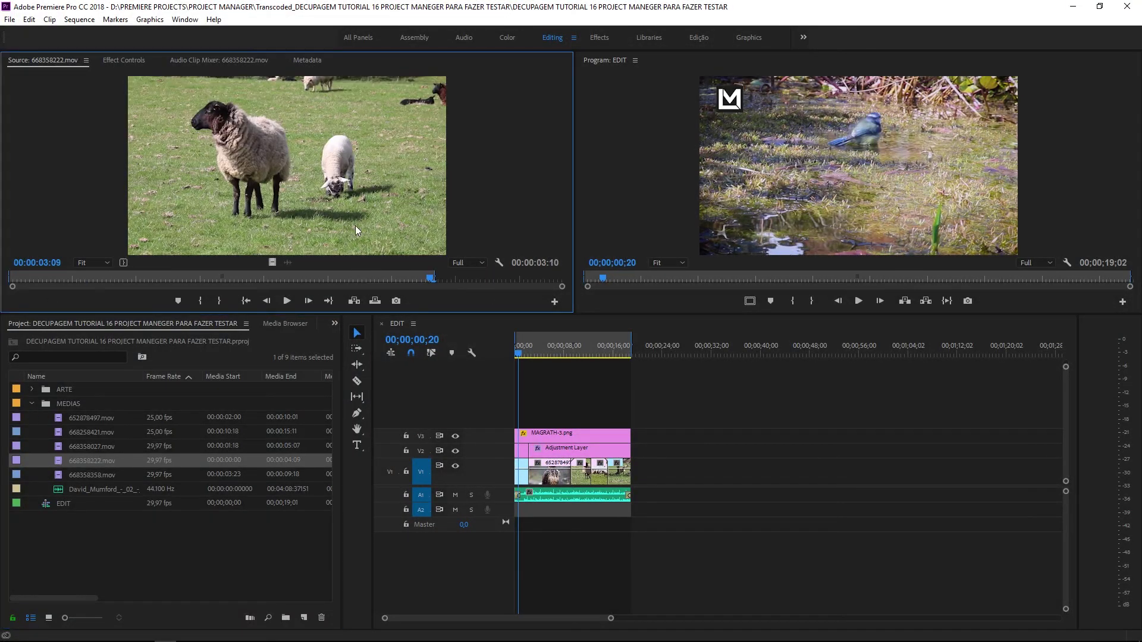
{"action": "left_click_drag", "start_coordinate": [420, 280], "coordinate": [437, 287]}
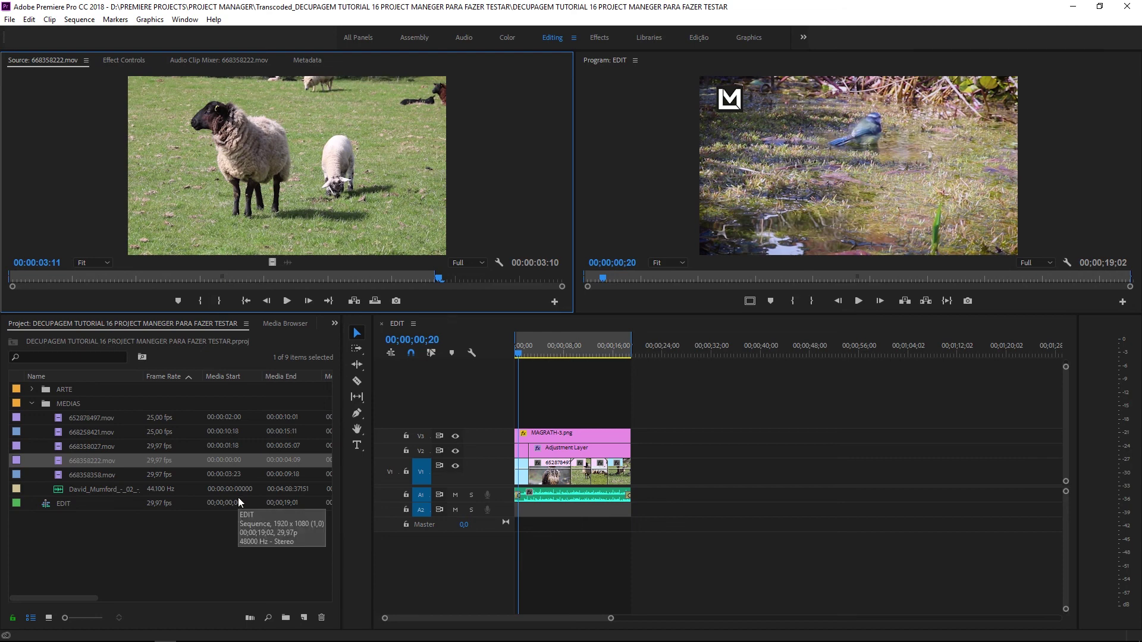
{"action": "left_click", "coordinate": [237, 548]}
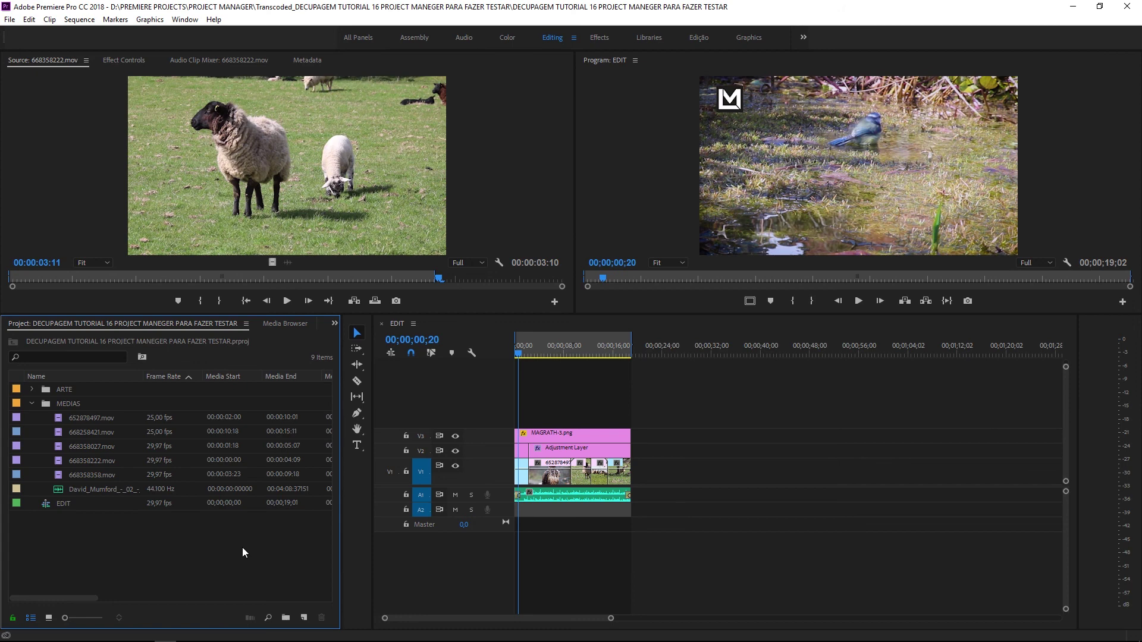
Reopen Project Manager with Consolidate and Transcode and the source set to Preset
{"action": "left_click", "coordinate": [13, 19]}
{"action": "left_click", "coordinate": [51, 429]}
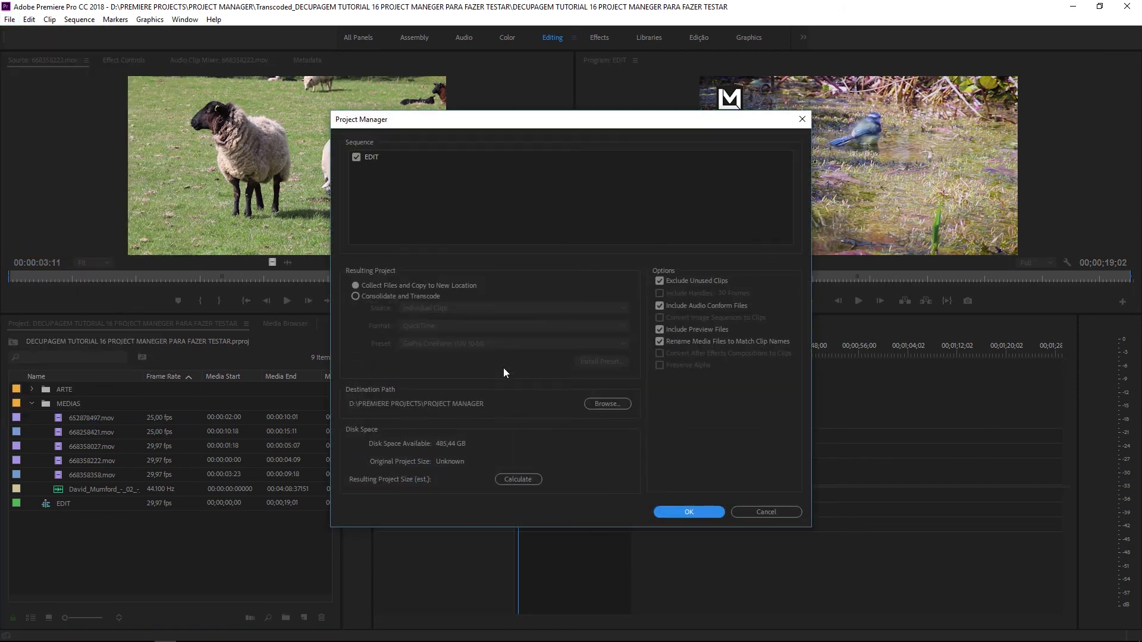
{"action": "left_click", "coordinate": [387, 296]}
{"action": "left_click", "coordinate": [410, 308]}
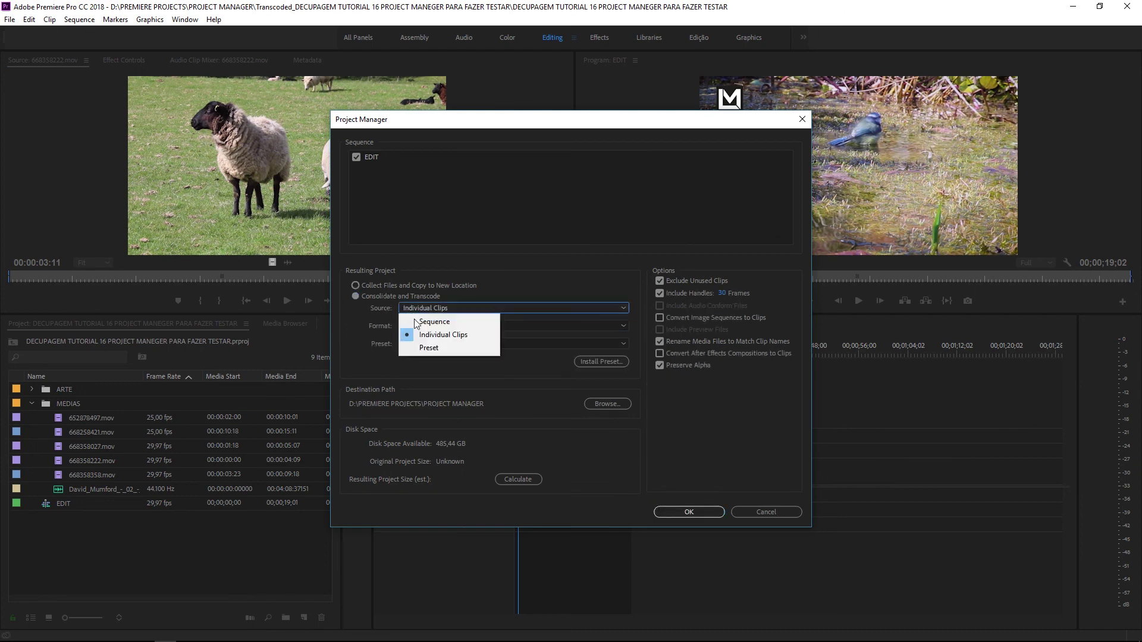
{"action": "left_click", "coordinate": [426, 350]}
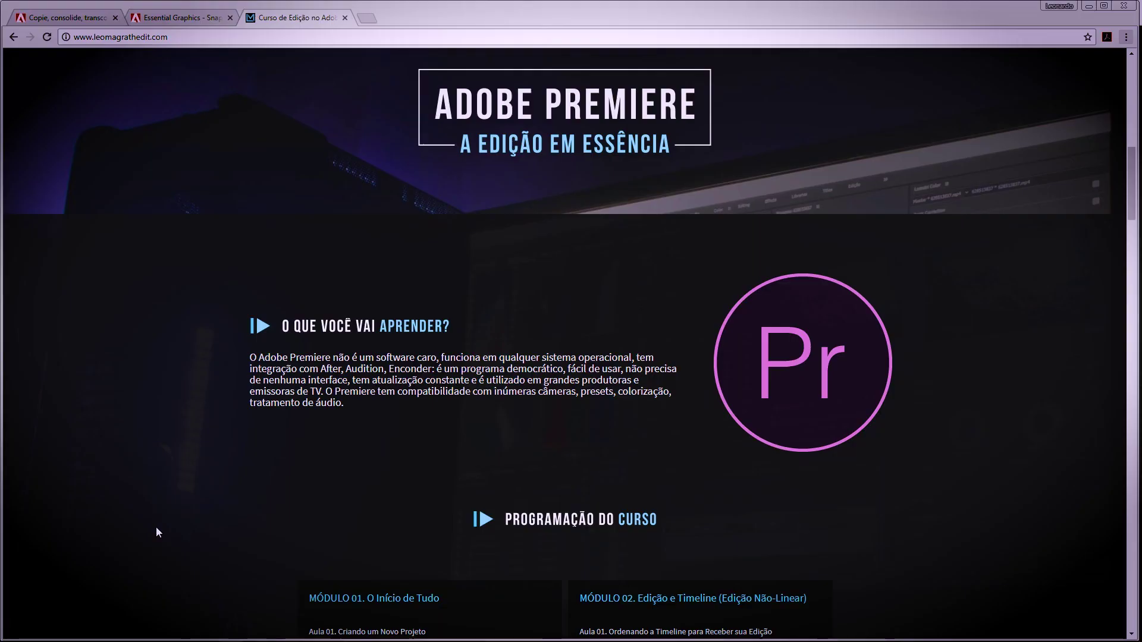
Scroll down through the course's Módulo sections and back up
{"action": "scroll", "coordinate": [155, 528], "scroll_direction": "down", "scroll_amount": 15}
{"action": "scroll", "coordinate": [155, 528], "scroll_direction": "down", "scroll_amount": 7}
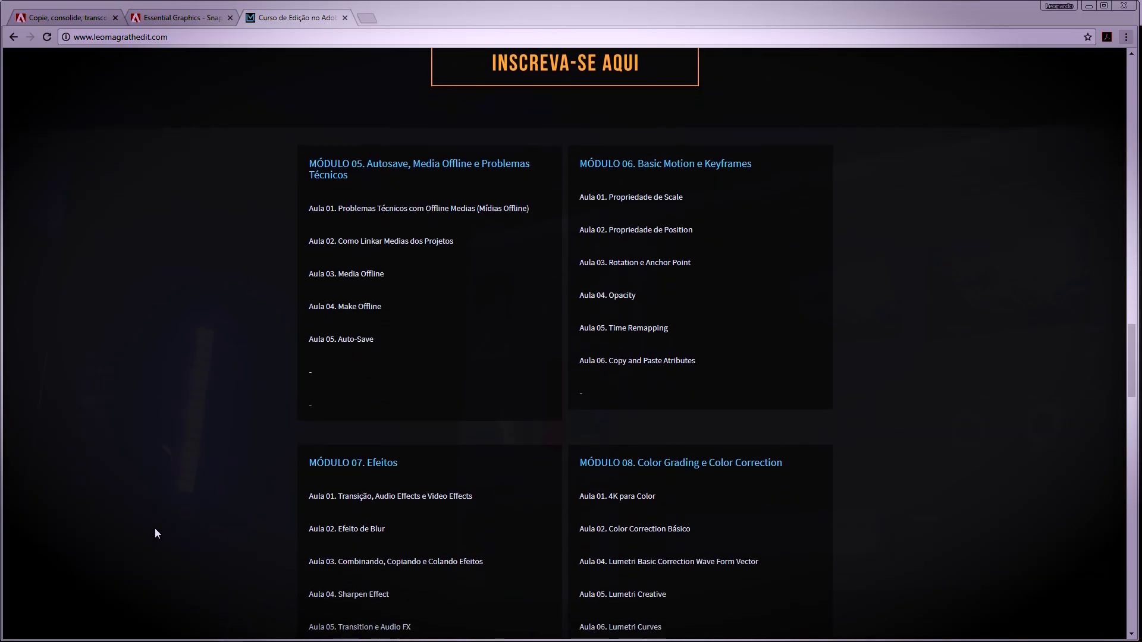
{"action": "scroll", "coordinate": [155, 528], "scroll_direction": "up", "scroll_amount": 6}
{"action": "scroll", "coordinate": [155, 528], "scroll_direction": "up", "scroll_amount": 6}
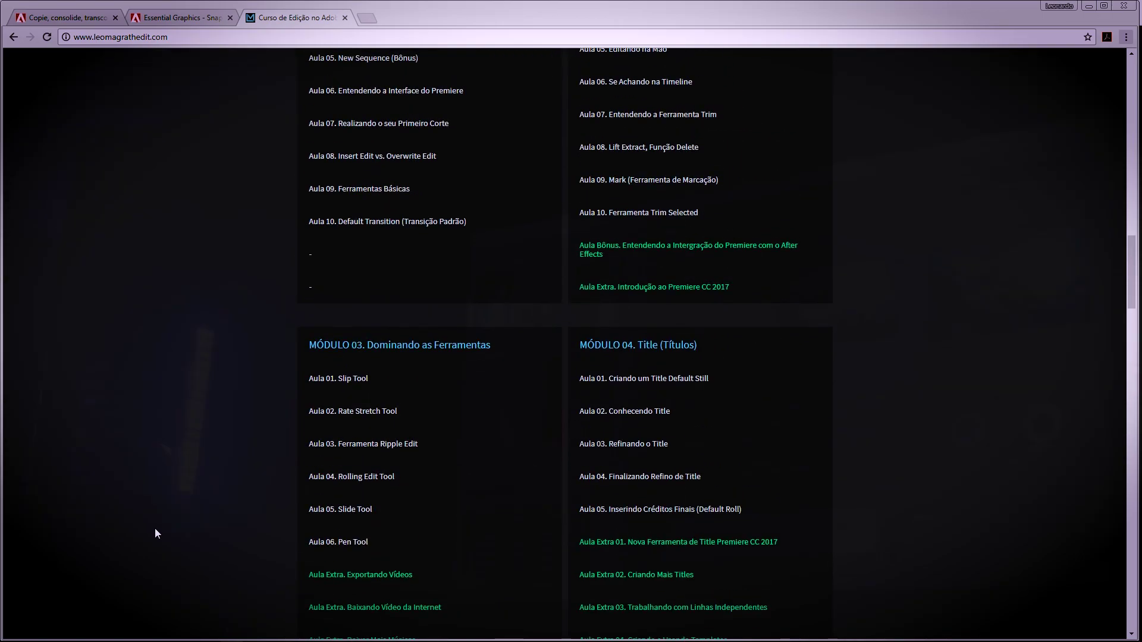